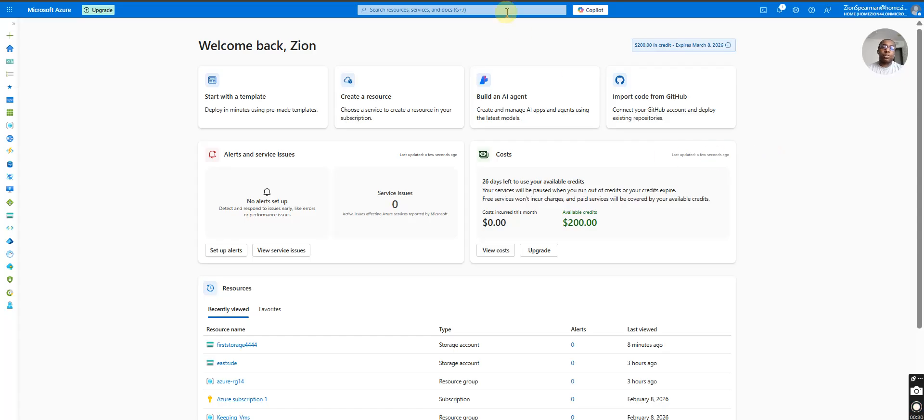
- Search the portal for storage and start creating a new storage account from the storage center
{"action": "left_click", "coordinate": [486, 10]}
{"action": "type", "text": "storag"}
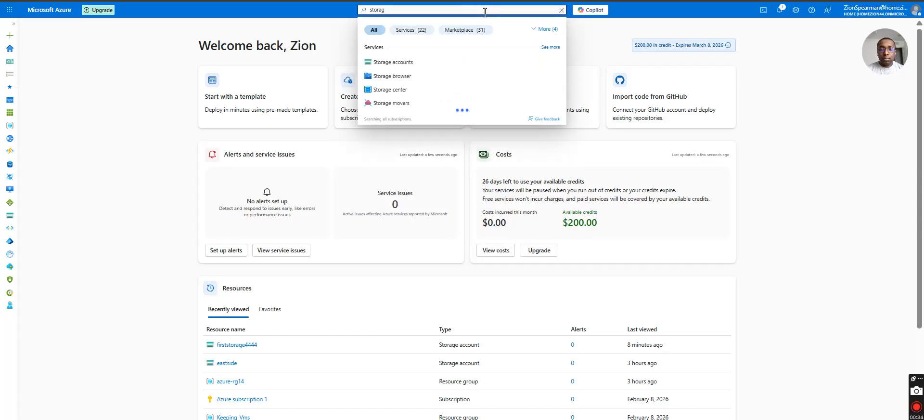
{"action": "key", "text": "Return"}
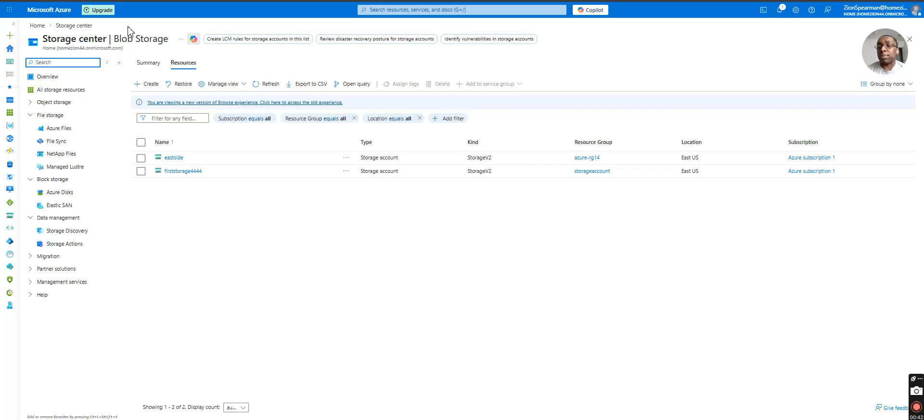
{"action": "left_click", "coordinate": [146, 86]}
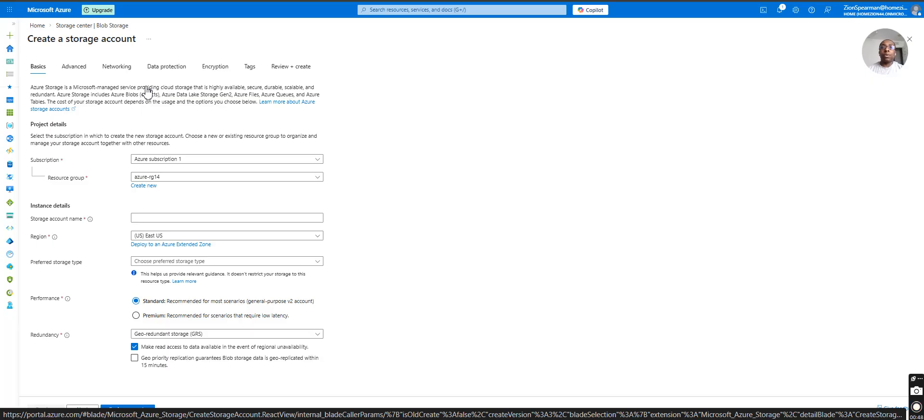
- Keep azure-rg14 as the resource group and name the storage account labstorage44555
{"action": "left_click", "coordinate": [158, 178]}
{"action": "left_click", "coordinate": [375, 176]}
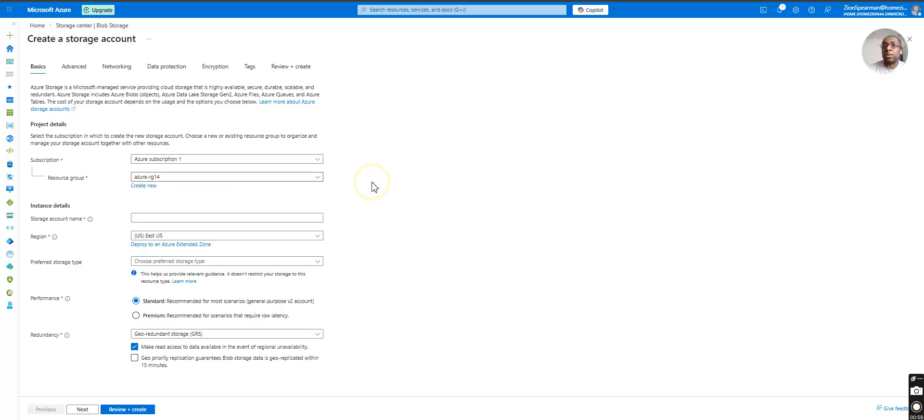
{"action": "left_click", "coordinate": [248, 218]}
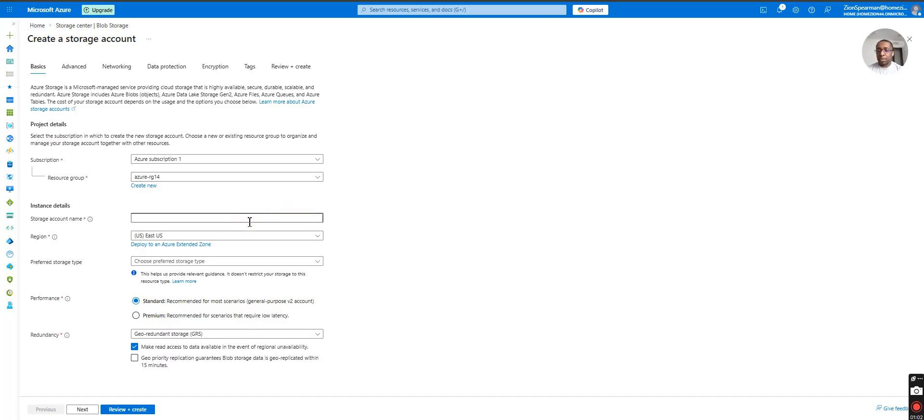
{"action": "type", "text": "Labs"}
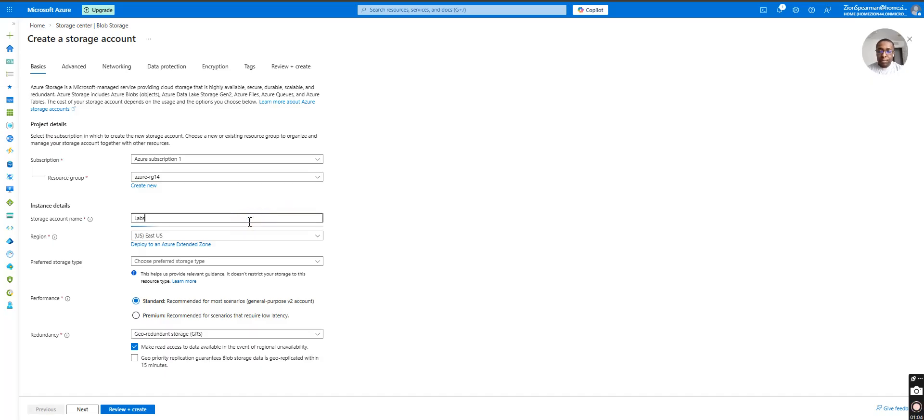
{"action": "key", "text": "BackSpace"}
{"action": "key", "text": "BackSpace"}
{"action": "type", "text": "labs"}
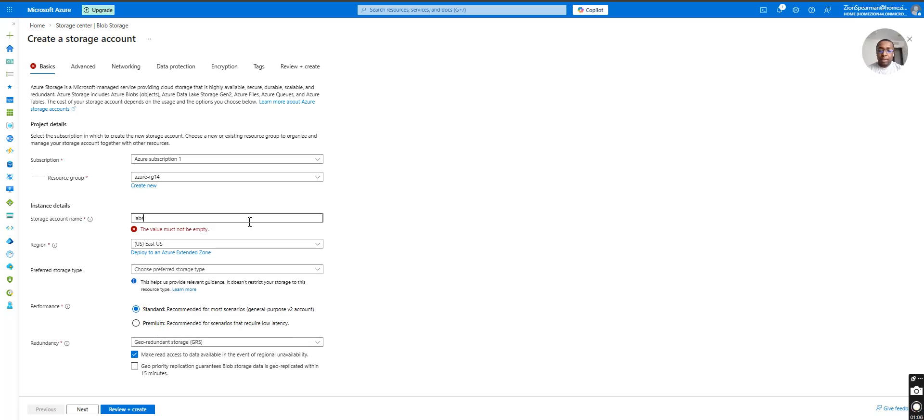
{"action": "type", "text": "torage101"}
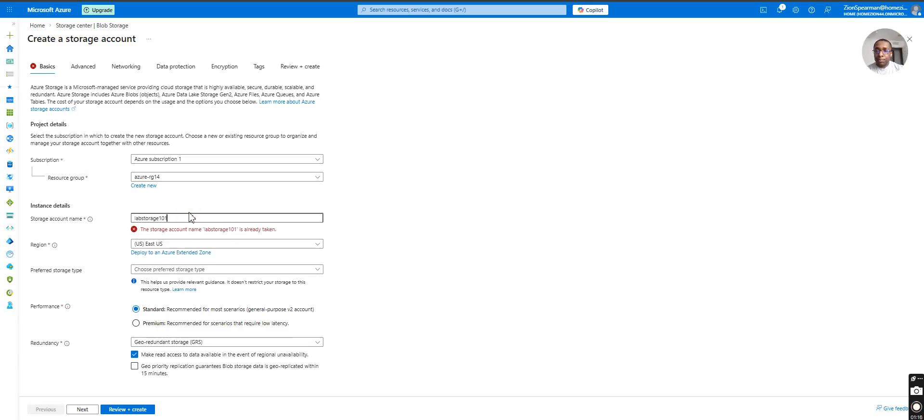
{"action": "type", "text": "9"}
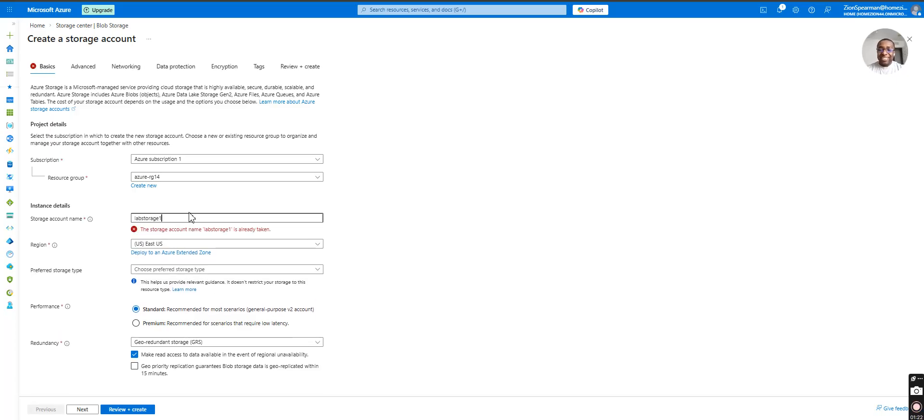
{"action": "type", "text": "44555"}
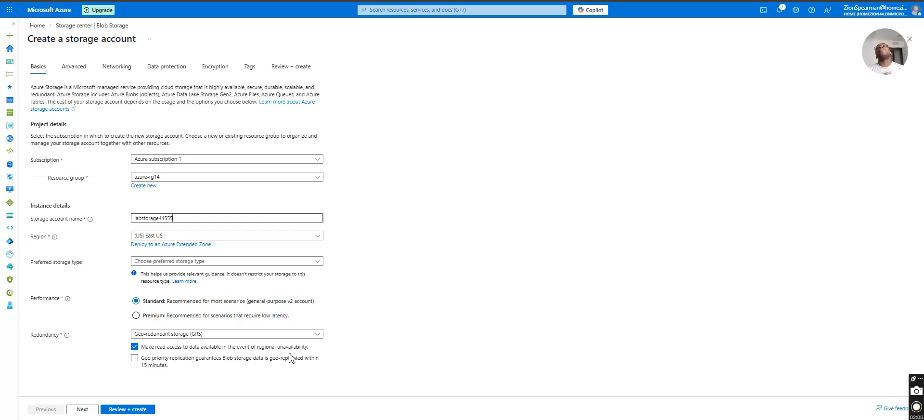
- Set the redundancy to Geo-zone-redundant storage (GZRS) and continue to the Advanced settings
{"action": "left_click", "coordinate": [236, 333]}
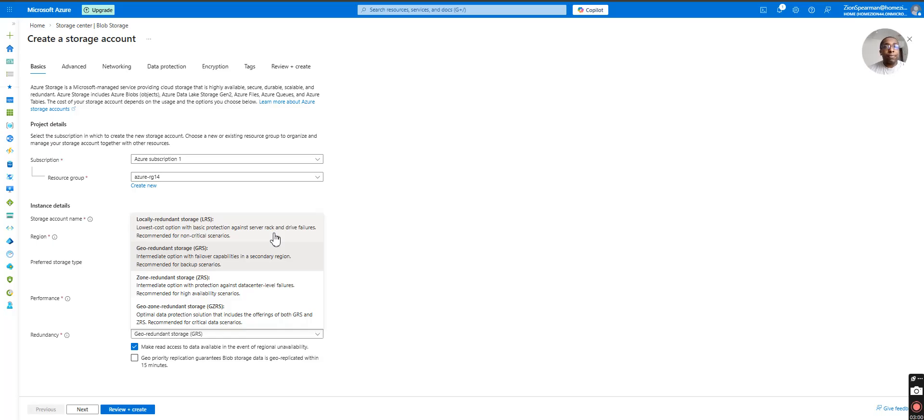
{"action": "left_click", "coordinate": [216, 321]}
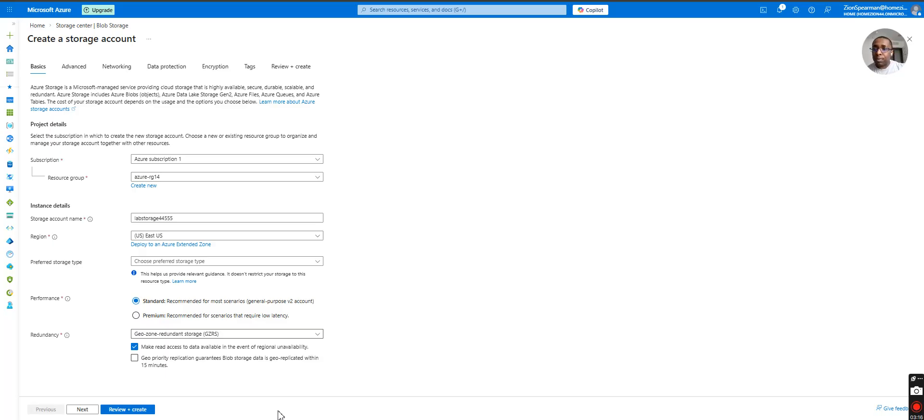
{"action": "left_click", "coordinate": [72, 412]}
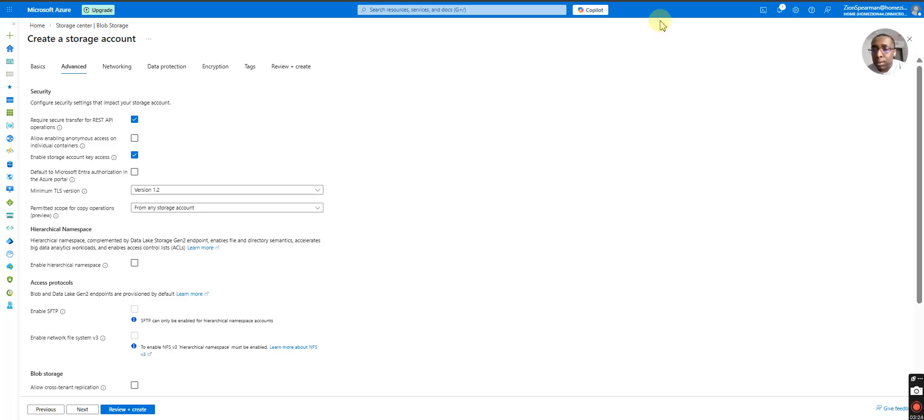
- Examine the advanced security, hierarchical namespace, access protocol and blob storage options of the new account
{"action": "scroll", "coordinate": [404, 190], "scroll_direction": "down", "scroll_amount": 2}
{"action": "scroll", "coordinate": [406, 192], "scroll_direction": "up", "scroll_amount": 2}
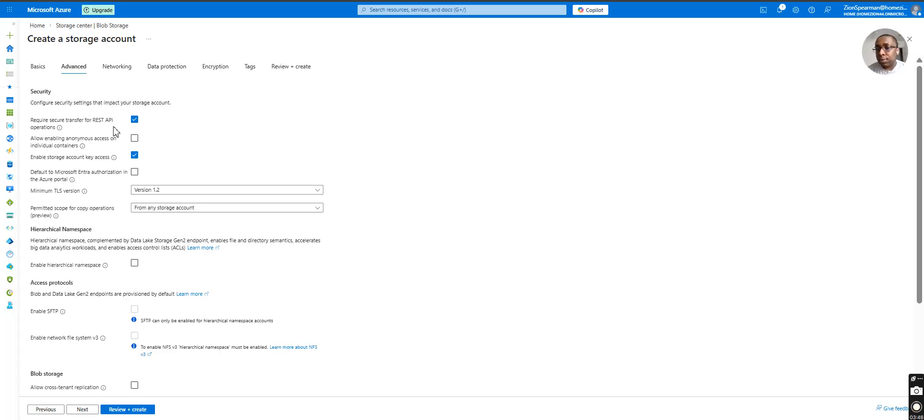
{"action": "scroll", "coordinate": [116, 131], "scroll_direction": "down", "scroll_amount": 2}
{"action": "scroll", "coordinate": [115, 131], "scroll_direction": "down", "scroll_amount": 1}
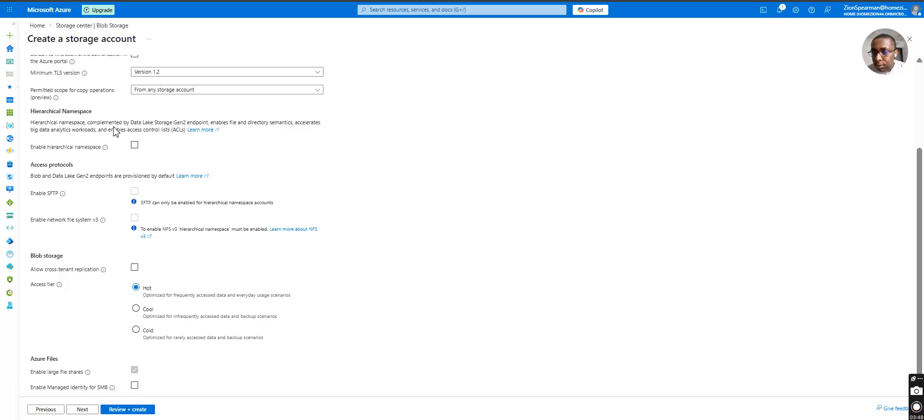
{"action": "left_click", "coordinate": [135, 267]}
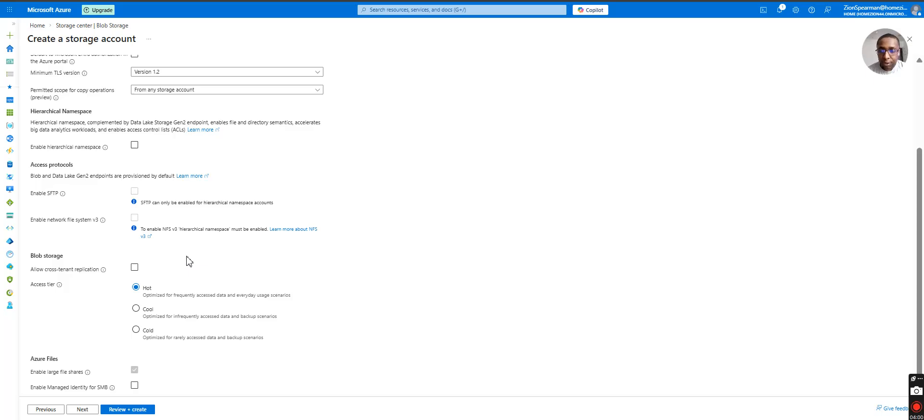
{"action": "scroll", "coordinate": [187, 259], "scroll_direction": "up", "scroll_amount": 3}
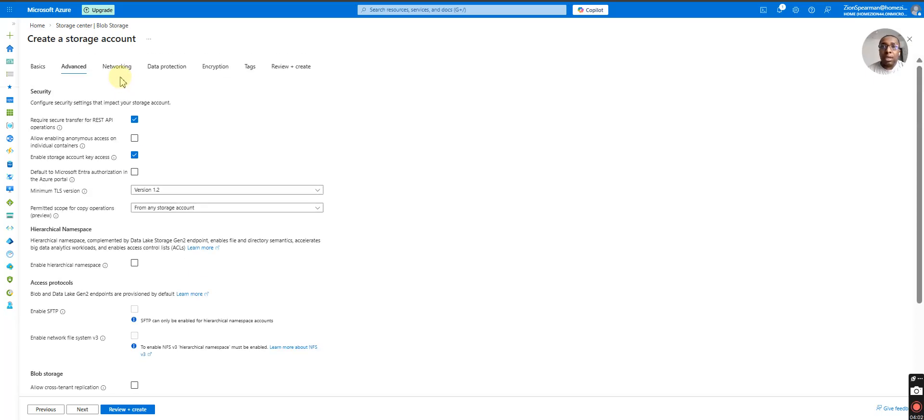
- Disable public network access in the Networking settings and check the private endpoint and routing options
{"action": "left_click", "coordinate": [115, 64]}
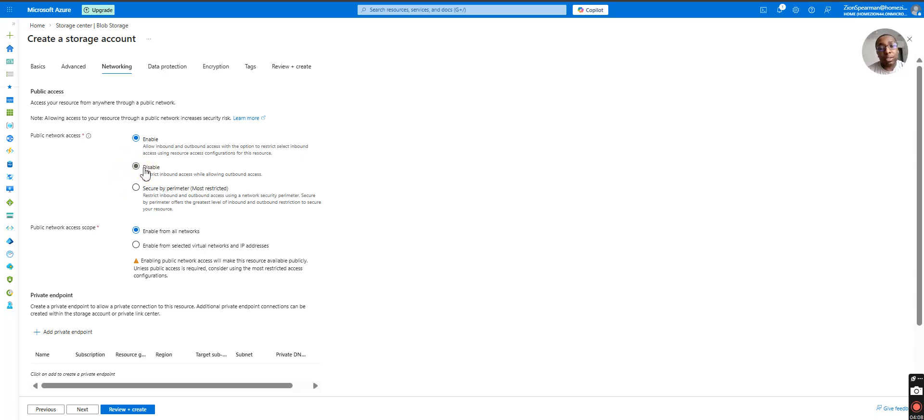
{"action": "left_click", "coordinate": [145, 169]}
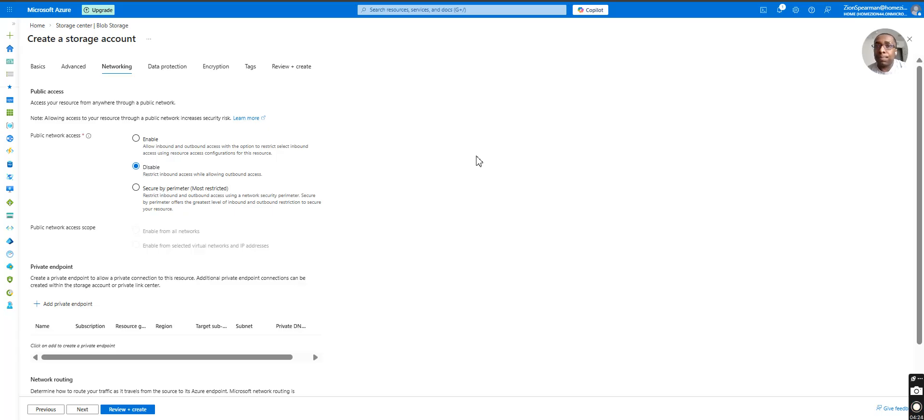
{"action": "scroll", "coordinate": [478, 160], "scroll_direction": "down", "scroll_amount": 1}
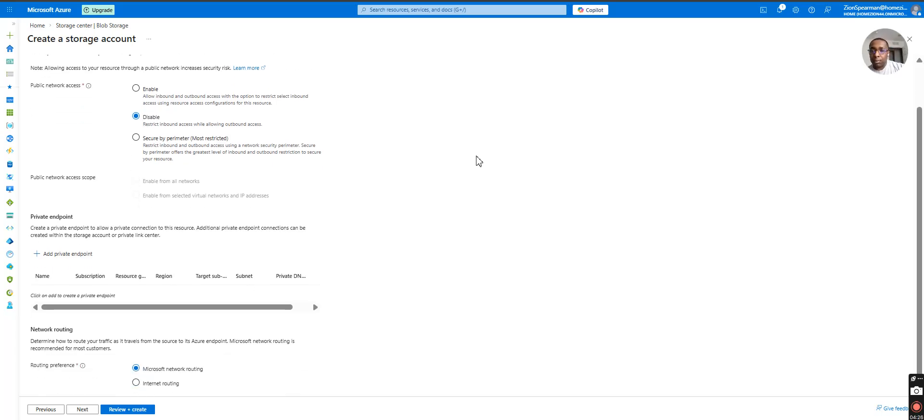
{"action": "scroll", "coordinate": [478, 160], "scroll_direction": "up", "scroll_amount": 1}
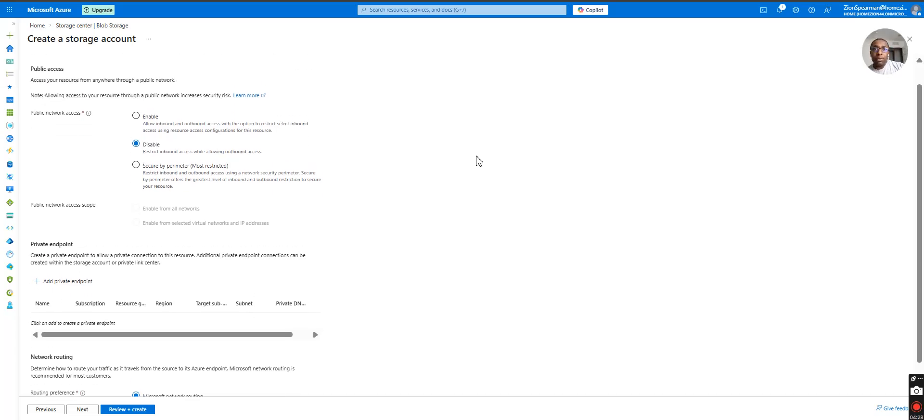
{"action": "scroll", "coordinate": [477, 160], "scroll_direction": "up", "scroll_amount": 1}
{"action": "scroll", "coordinate": [478, 160], "scroll_direction": "up", "scroll_amount": 1}
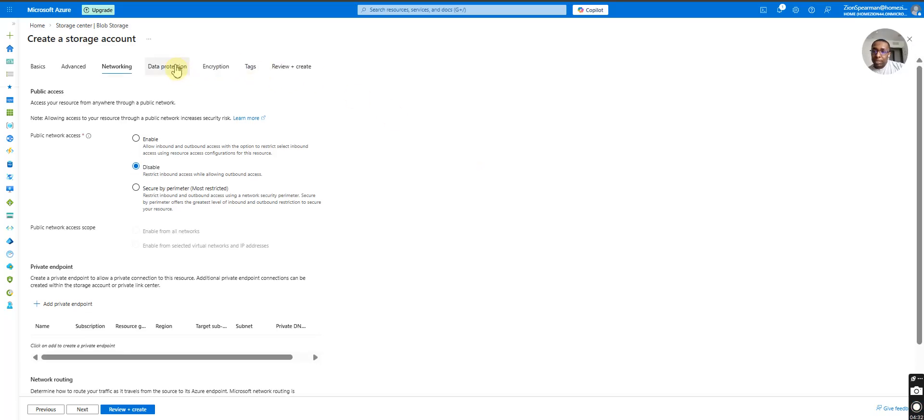
- Go through the Data protection, Encryption and Tags settings with their defaults and open the final review
{"action": "left_click", "coordinate": [176, 69]}
{"action": "scroll", "coordinate": [176, 70], "scroll_direction": "down", "scroll_amount": 2}
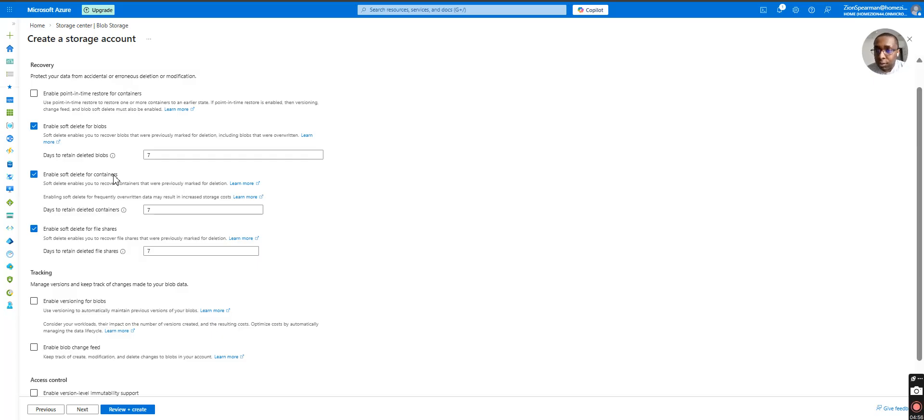
{"action": "left_click", "coordinate": [83, 412]}
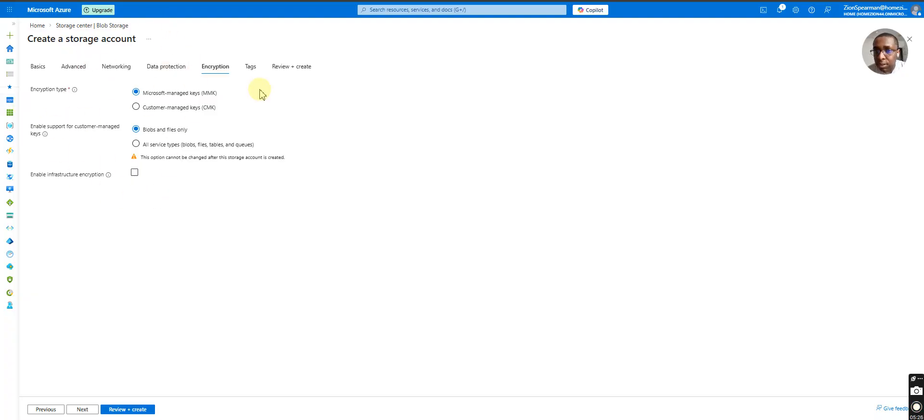
{"action": "left_click", "coordinate": [250, 68]}
{"action": "left_click", "coordinate": [277, 70]}
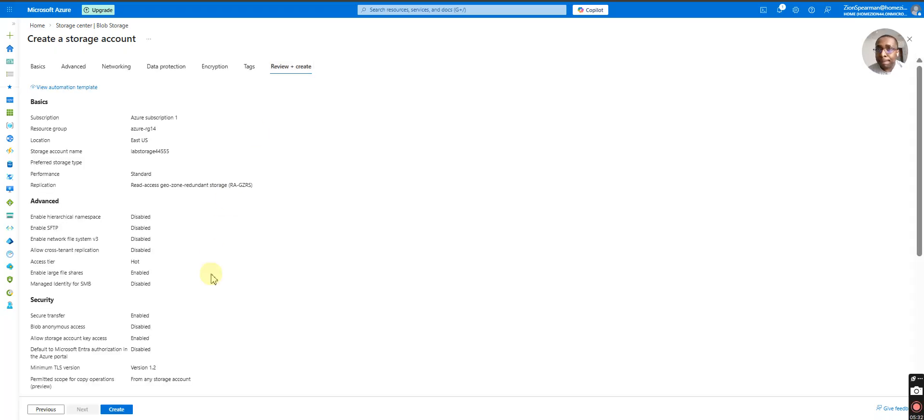
- Check the configuration summary from Basics through Encryption and create the storage account
{"action": "scroll", "coordinate": [248, 200], "scroll_direction": "down", "scroll_amount": 3}
{"action": "scroll", "coordinate": [248, 202], "scroll_direction": "down", "scroll_amount": 3}
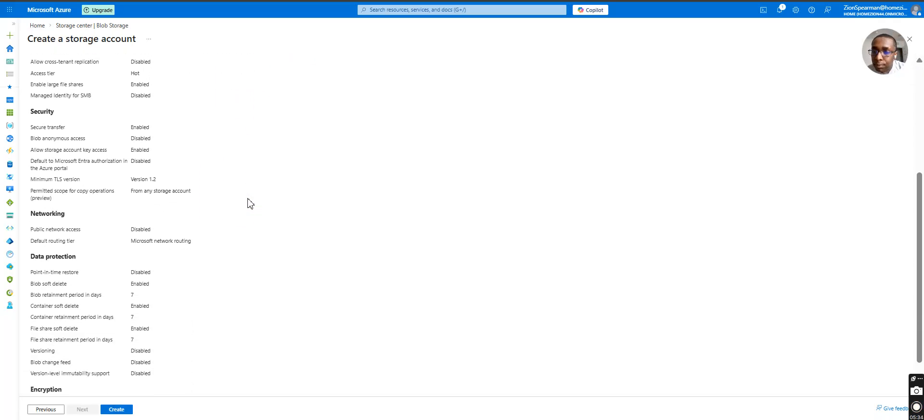
{"action": "scroll", "coordinate": [248, 202], "scroll_direction": "up", "scroll_amount": 5}
{"action": "scroll", "coordinate": [250, 202], "scroll_direction": "down", "scroll_amount": 4}
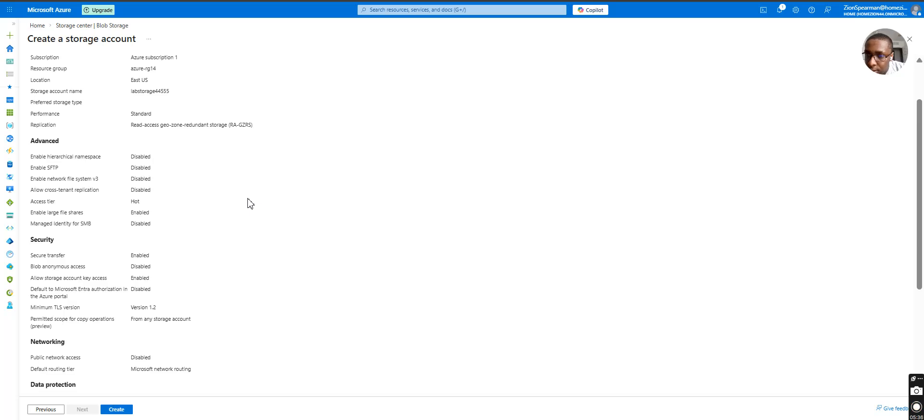
{"action": "scroll", "coordinate": [250, 204], "scroll_direction": "down", "scroll_amount": 1}
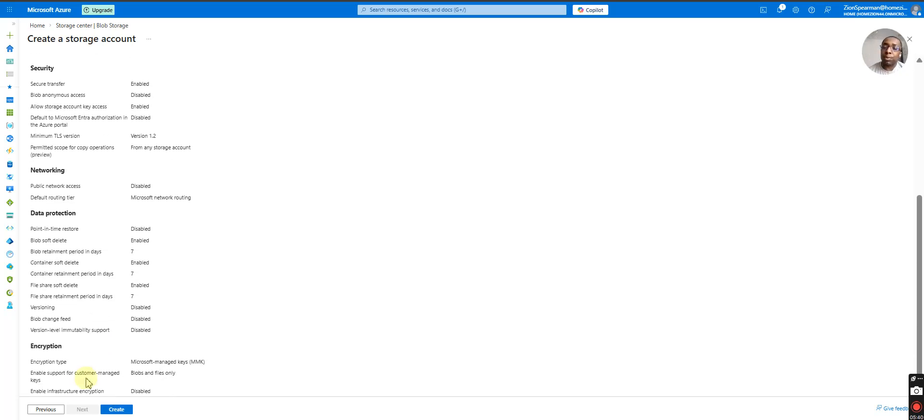
{"action": "left_click", "coordinate": [112, 409]}
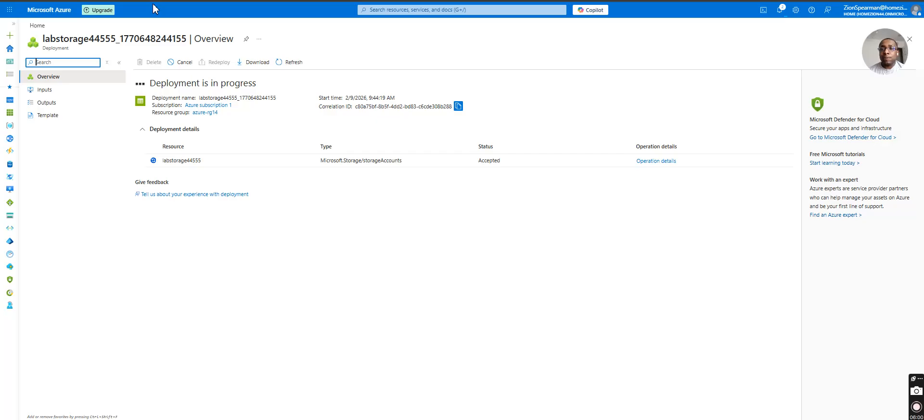
- Look at the deployment's inputs, return to its overview and open the deployed storage account
{"action": "left_click", "coordinate": [58, 89]}
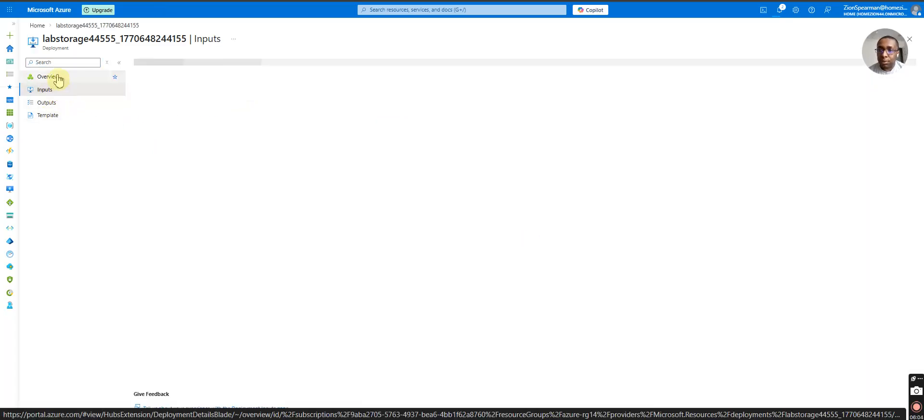
{"action": "left_click", "coordinate": [58, 77]}
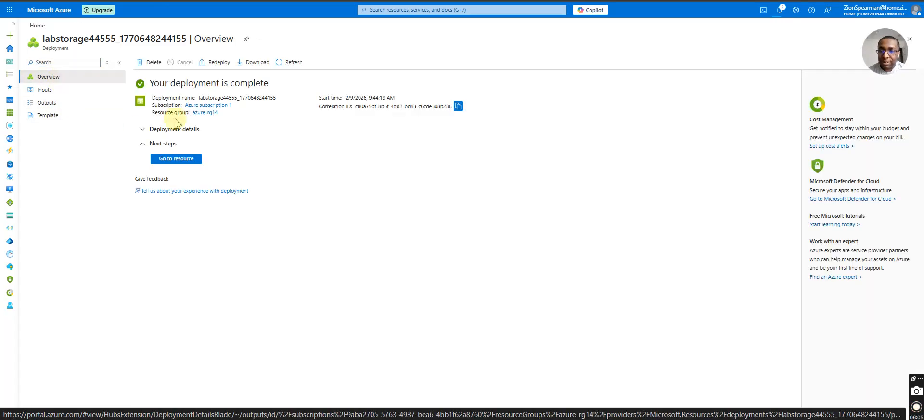
{"action": "left_click", "coordinate": [185, 159]}
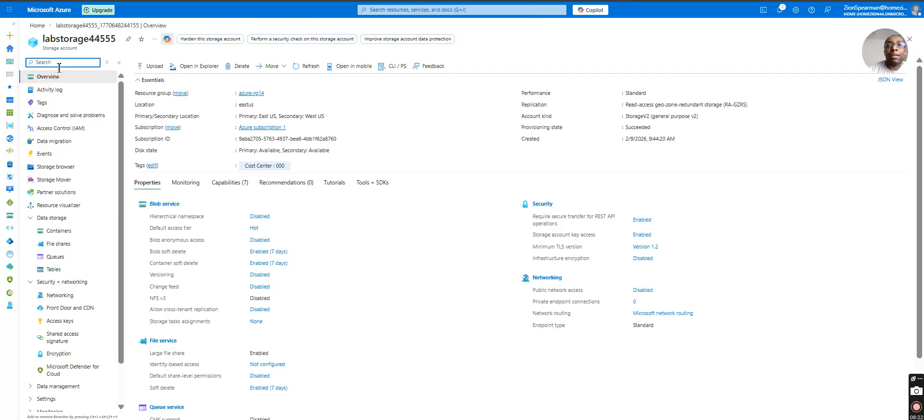
- Inspect the storage account's properties and its hierarchical namespace upgrade page, and return to the account overview
{"action": "scroll", "coordinate": [489, 285], "scroll_direction": "down", "scroll_amount": 2}
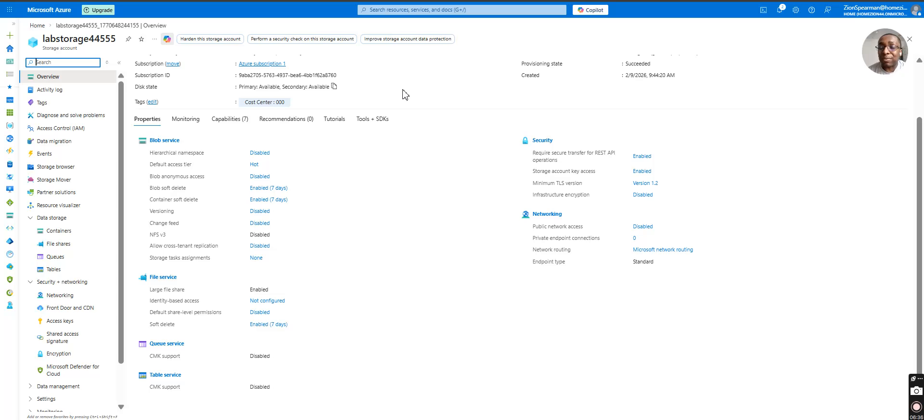
{"action": "left_click", "coordinate": [254, 152]}
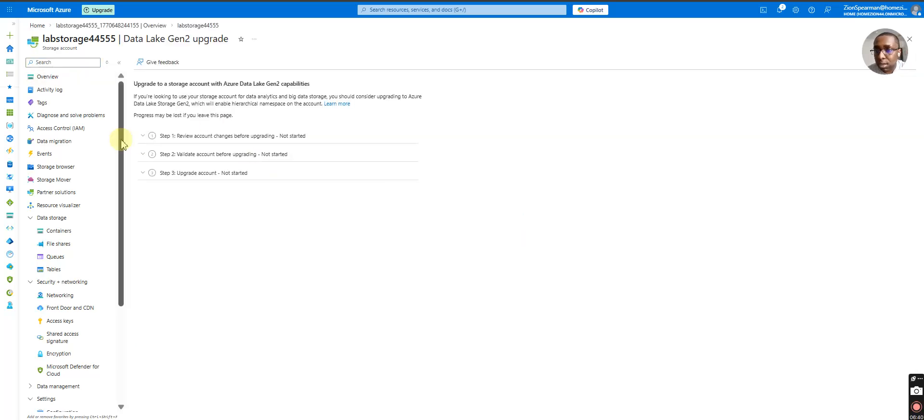
{"action": "left_click", "coordinate": [44, 77]}
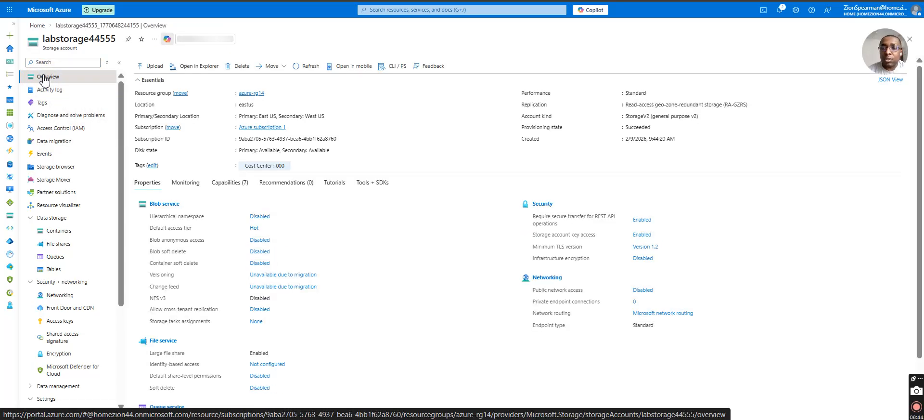
- Enable public network access from all networks in the storage account's networking settings and save the change
{"action": "left_click", "coordinate": [57, 284]}
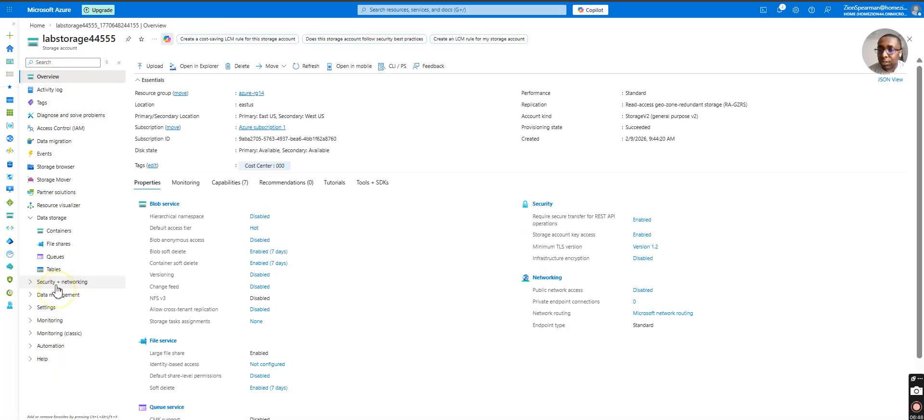
{"action": "left_click", "coordinate": [56, 218]}
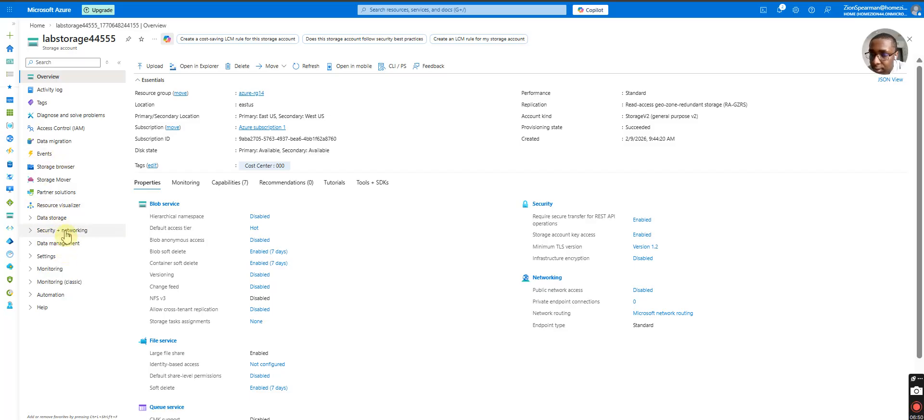
{"action": "left_click", "coordinate": [66, 231]}
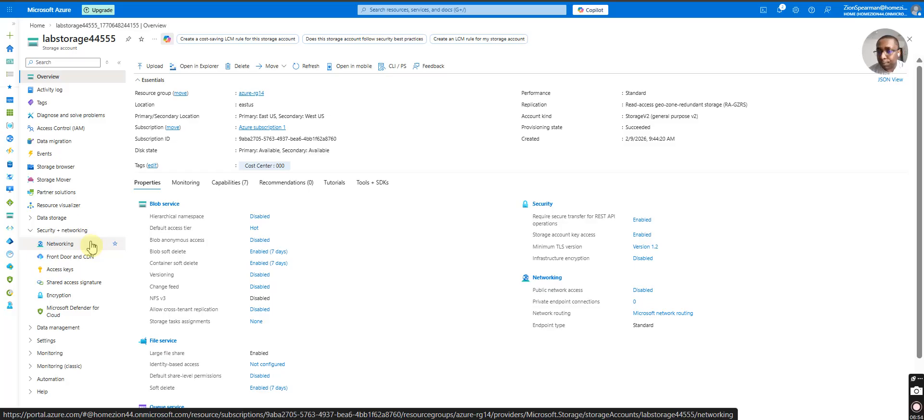
{"action": "left_click", "coordinate": [89, 246]}
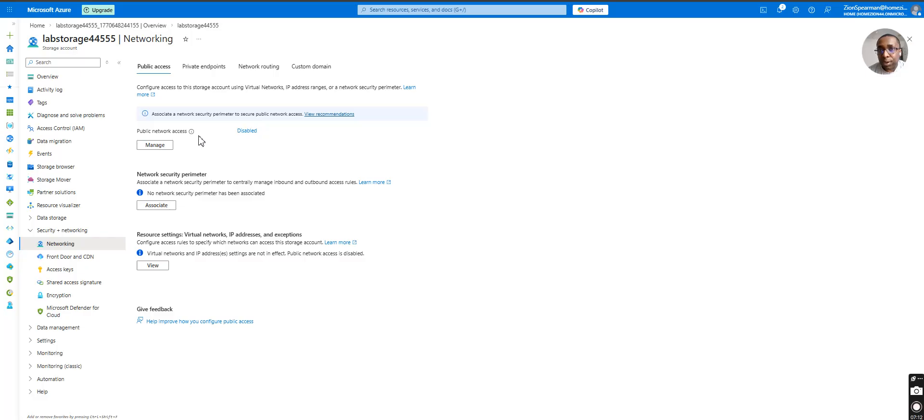
{"action": "left_click", "coordinate": [156, 145]}
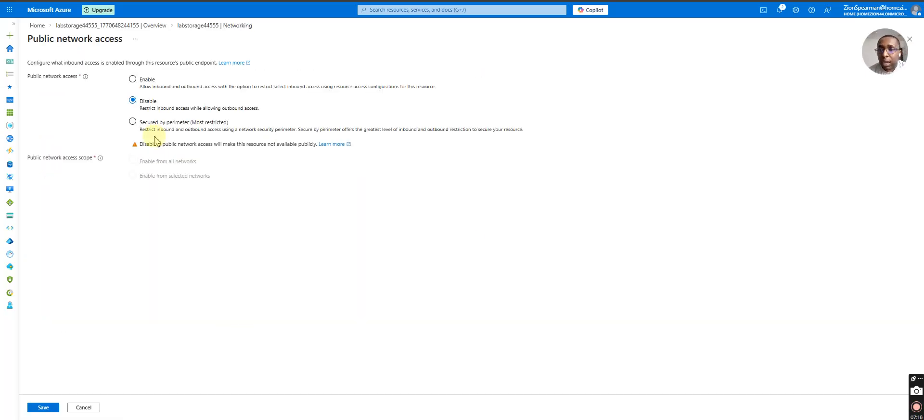
{"action": "left_click", "coordinate": [135, 79]}
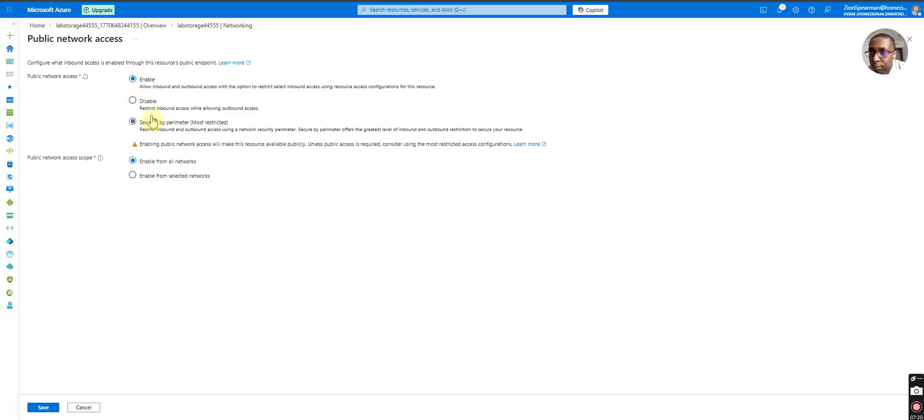
{"action": "left_click", "coordinate": [51, 407]}
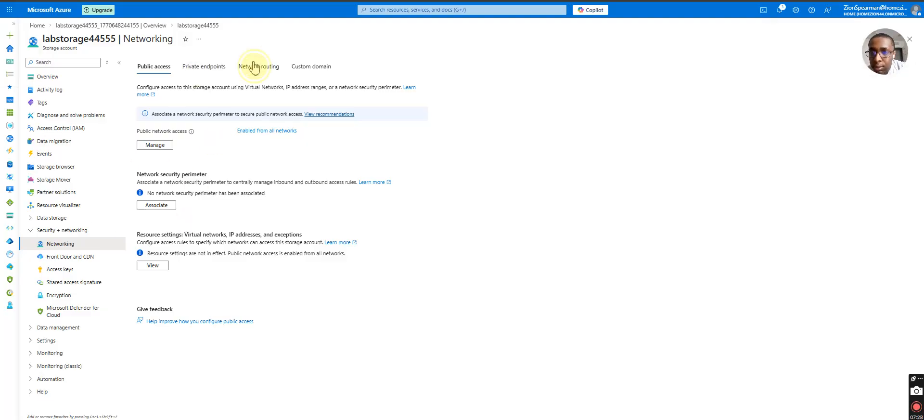
- Look through the storage account's network routing, custom domain and private endpoint settings, and return to its public access settings
{"action": "left_click", "coordinate": [254, 67]}
{"action": "left_click", "coordinate": [311, 67]}
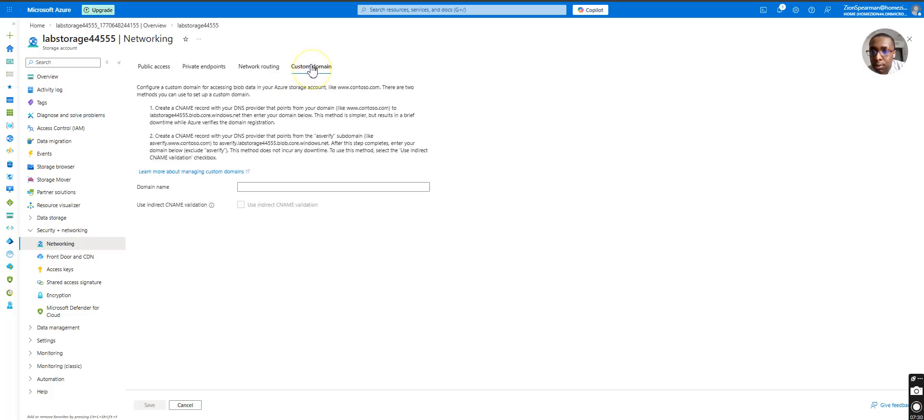
{"action": "left_click", "coordinate": [222, 70]}
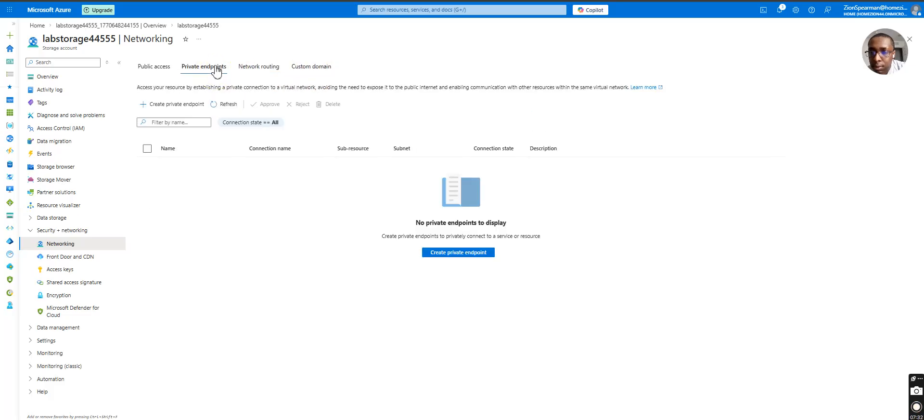
{"action": "left_click", "coordinate": [163, 77]}
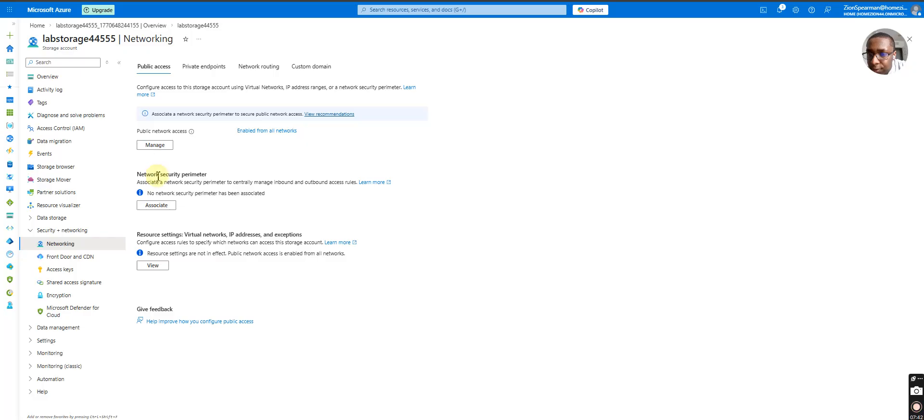
- Restrict public network access to selected networks, allow the client's own IPv4 address, and save the settings
{"action": "left_click", "coordinate": [156, 145]}
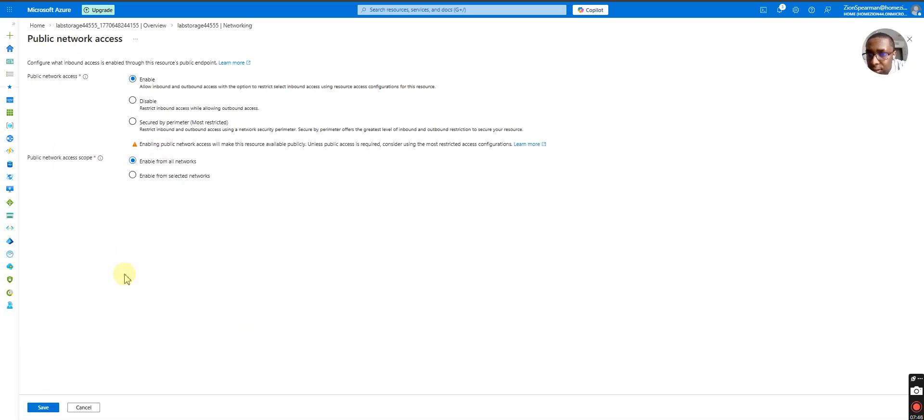
{"action": "left_click", "coordinate": [157, 177]}
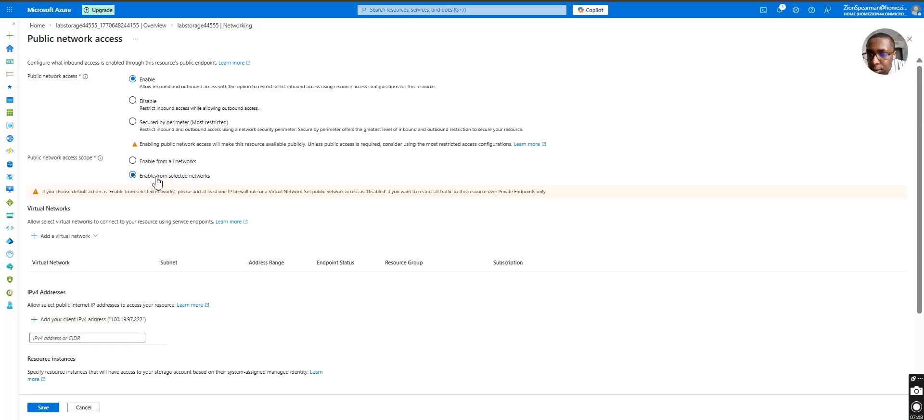
{"action": "scroll", "coordinate": [96, 295], "scroll_direction": "down", "scroll_amount": 2}
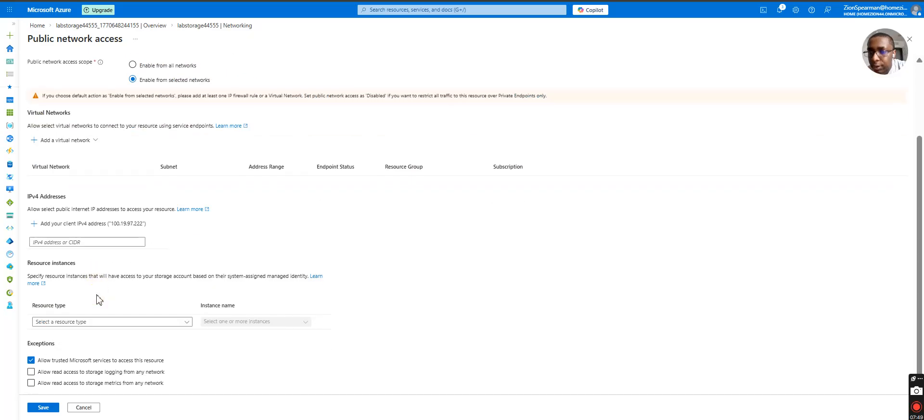
{"action": "left_click", "coordinate": [95, 232]}
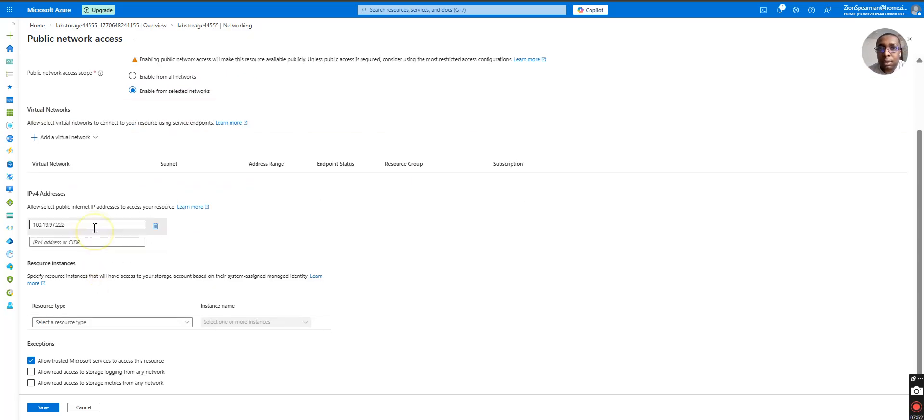
{"action": "left_click", "coordinate": [156, 226]}
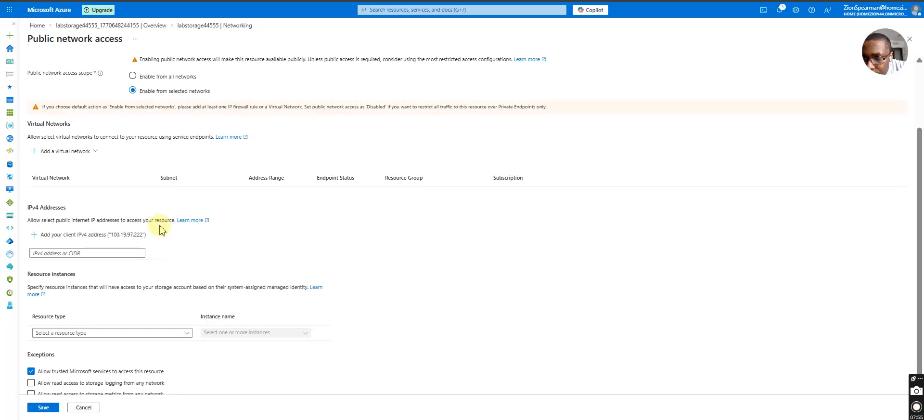
{"action": "left_click", "coordinate": [101, 236]}
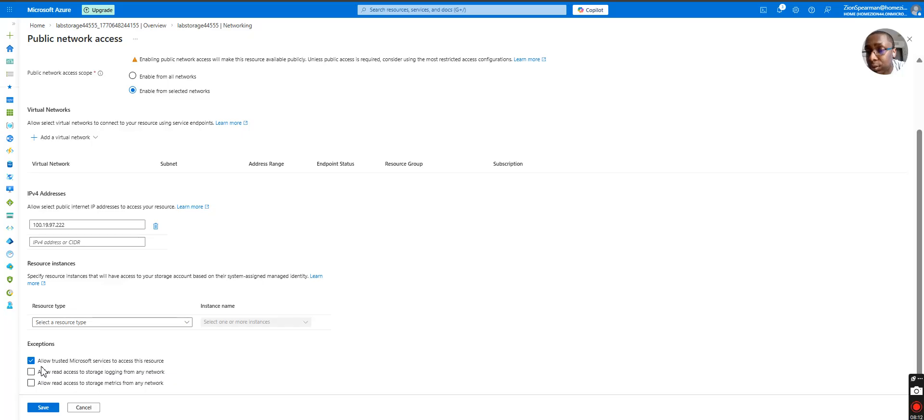
{"action": "left_click", "coordinate": [43, 408]}
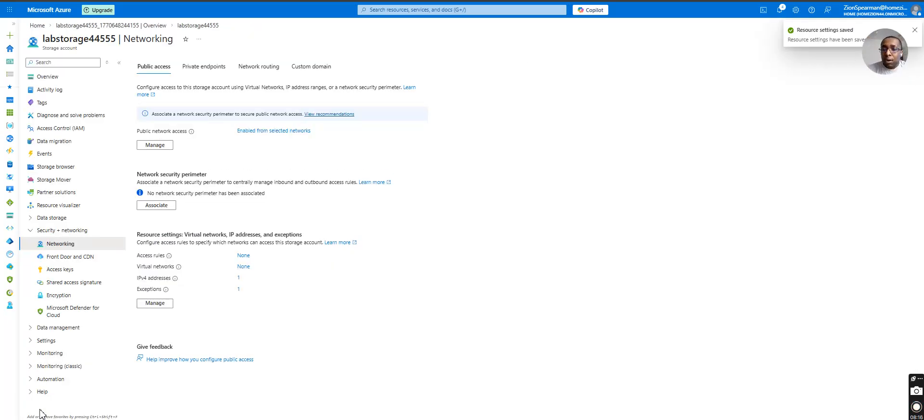
{"action": "mouse_move", "coordinate": [179, 267]}
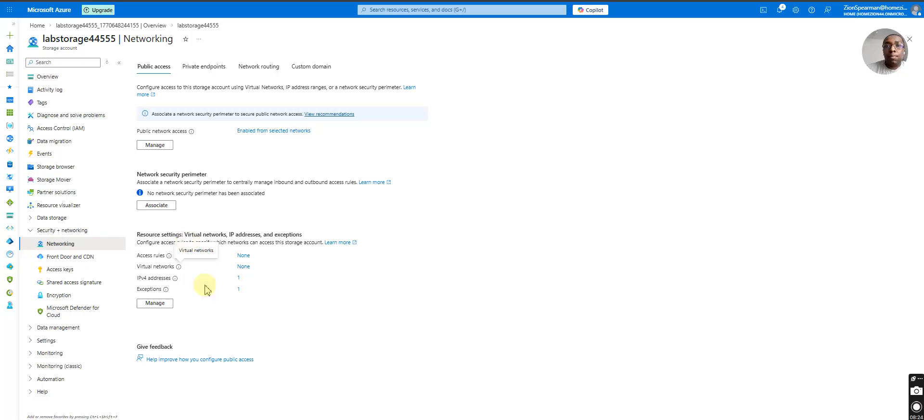
- Examine the storage account's redundancy settings and the primary and secondary locations on the world map
{"action": "left_click", "coordinate": [75, 231]}
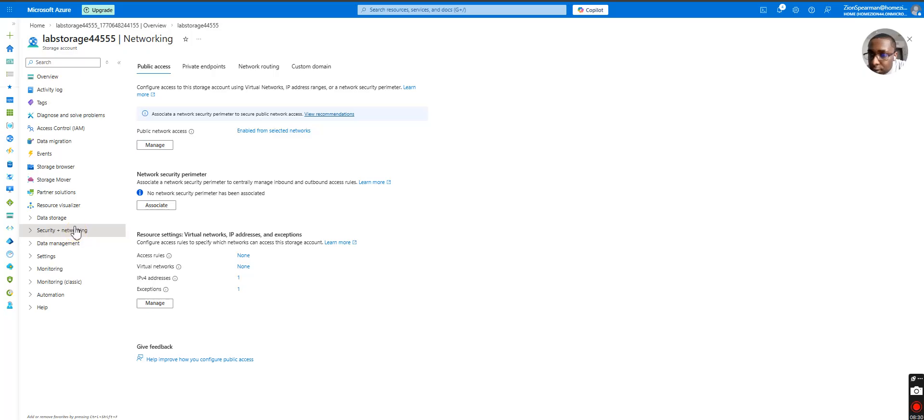
{"action": "left_click", "coordinate": [66, 242]}
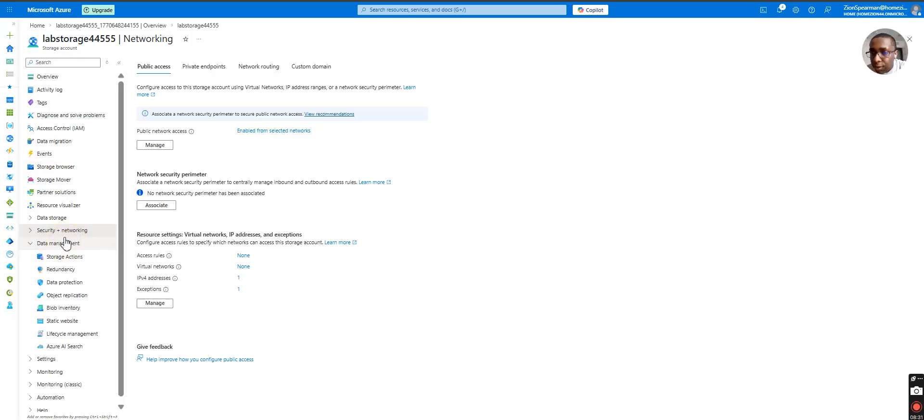
{"action": "left_click", "coordinate": [60, 270]}
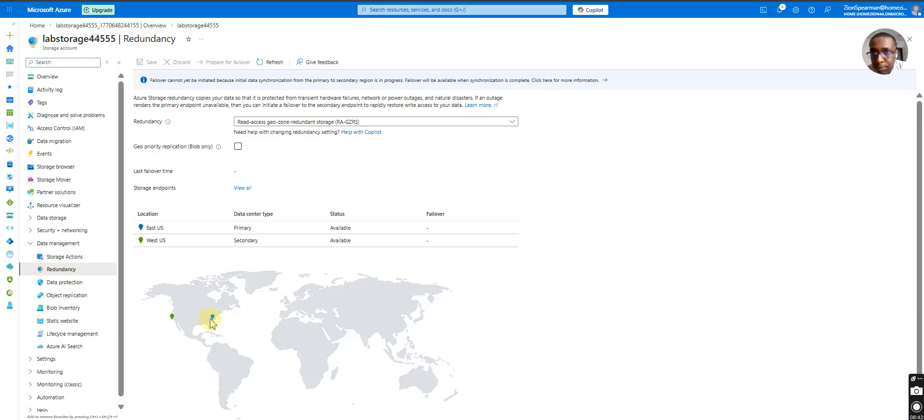
{"action": "scroll", "coordinate": [210, 321], "scroll_direction": "down", "scroll_amount": 1}
{"action": "key", "text": "ctrl+plus"}
{"action": "key", "text": "ctrl+plus"}
{"action": "key", "text": "ctrl+plus"}
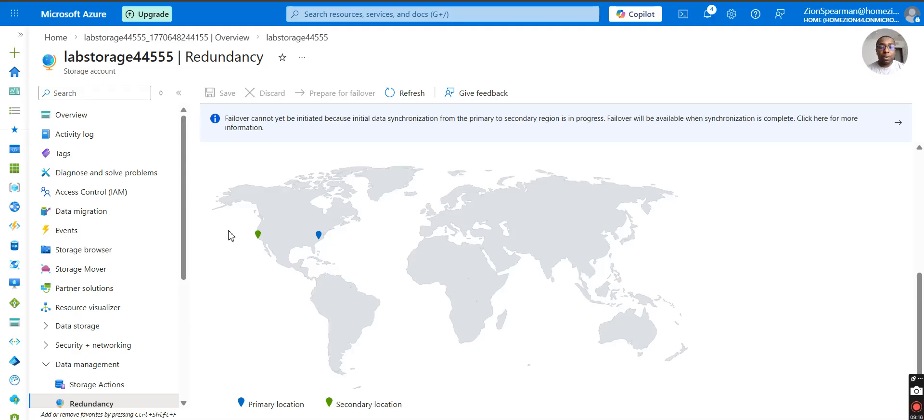
{"action": "key", "text": "ctrl+minus"}
{"action": "key", "text": "ctrl+minus"}
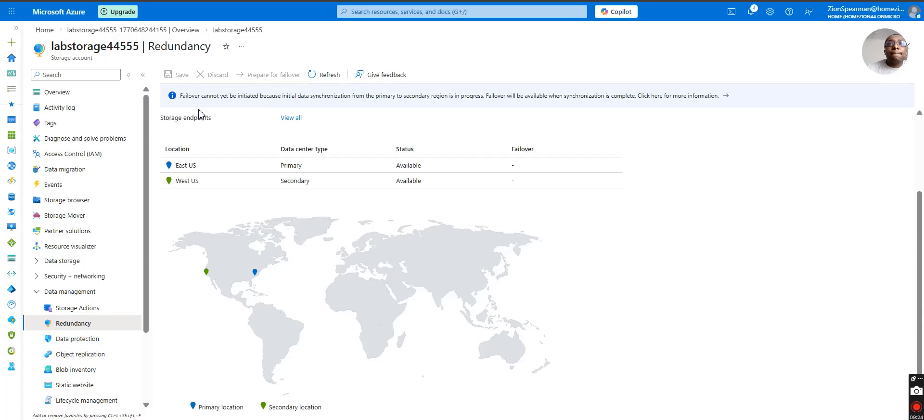
- Start a lifecycle management rule named Movetocool, keeping the default scope and blob types, and proceed to its base blob conditions
{"action": "scroll", "coordinate": [85, 259], "scroll_direction": "down", "scroll_amount": 3}
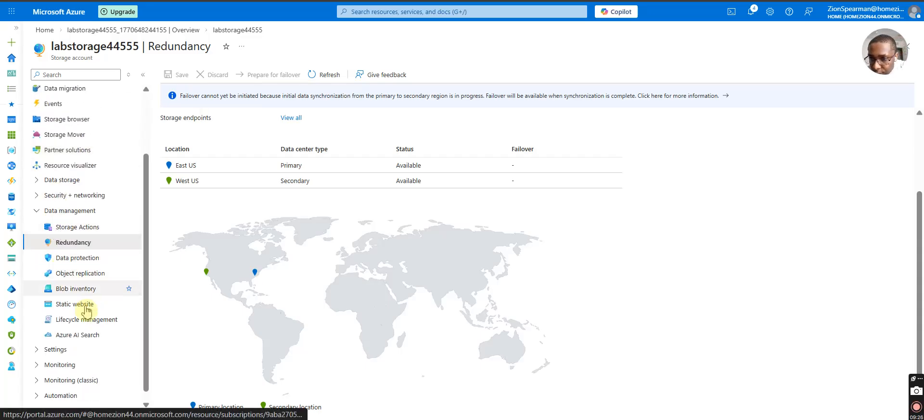
{"action": "left_click", "coordinate": [89, 320]}
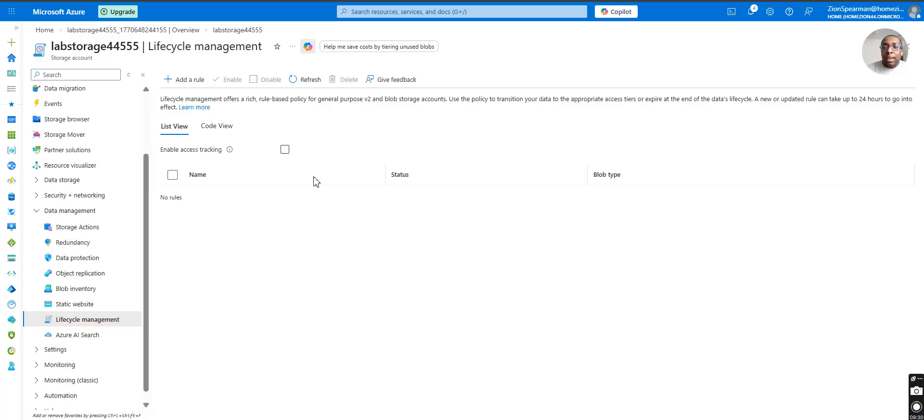
{"action": "left_click", "coordinate": [178, 82]}
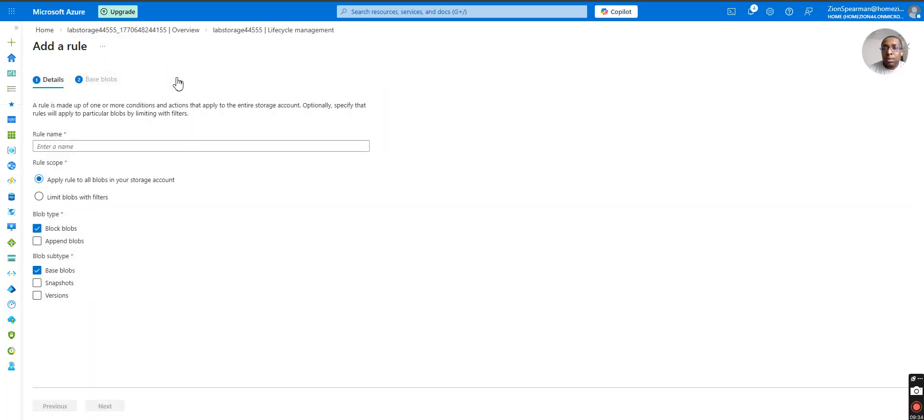
{"action": "left_click", "coordinate": [92, 149]}
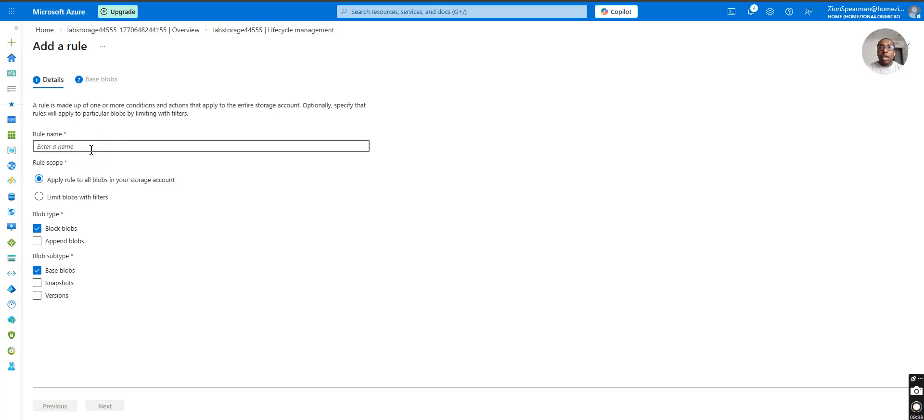
{"action": "type", "text": "Move"}
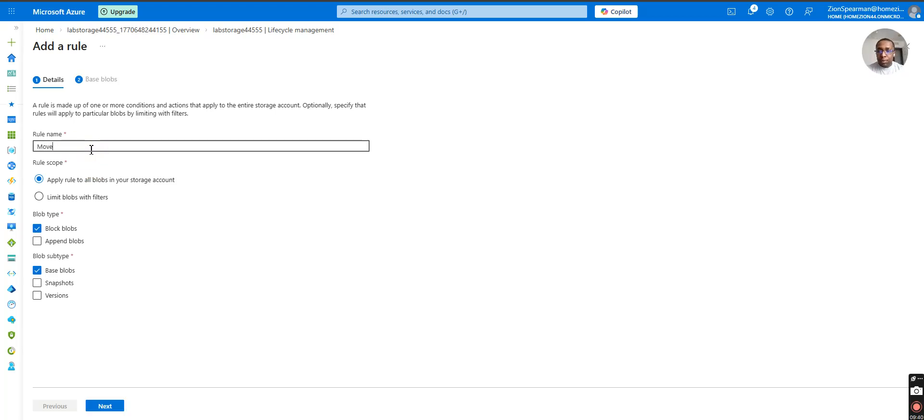
{"action": "type", "text": "tocool"}
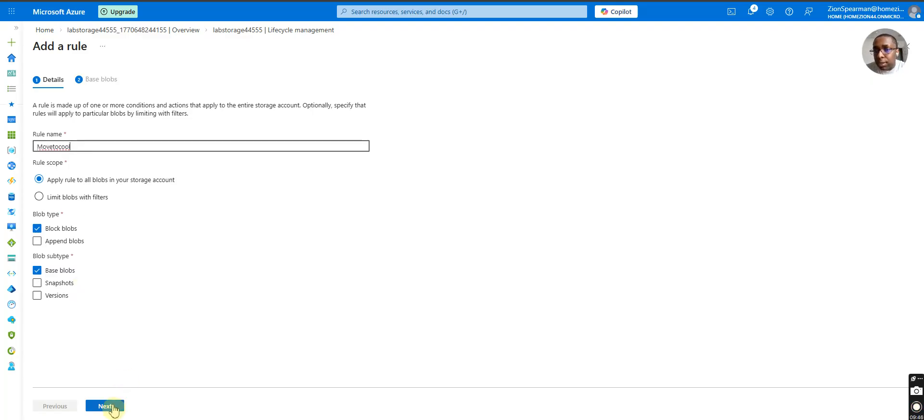
{"action": "left_click", "coordinate": [105, 406]}
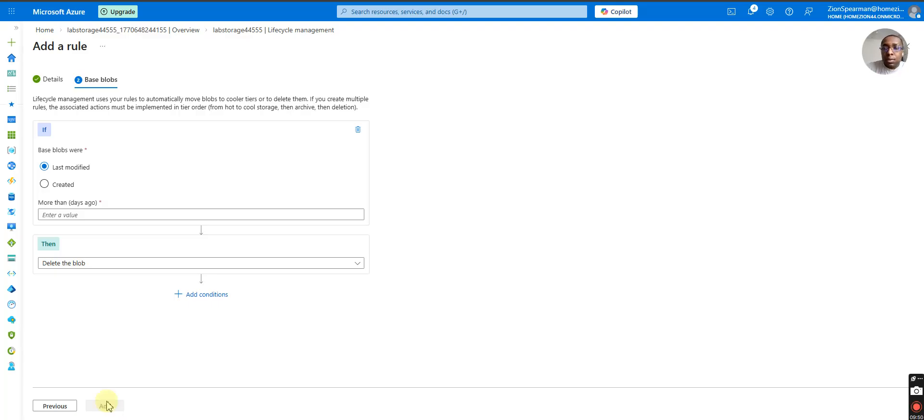
- Set the rule to move base blobs last modified more than 30 days ago to cool storage, and add it
{"action": "left_click", "coordinate": [80, 212]}
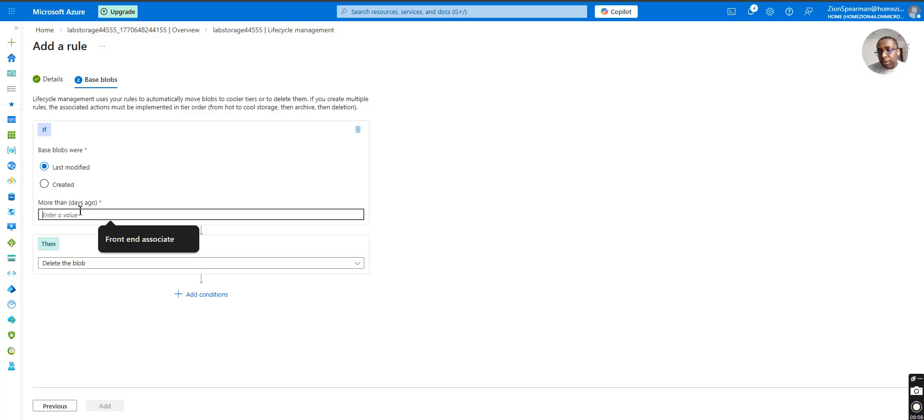
{"action": "type", "text": "30"}
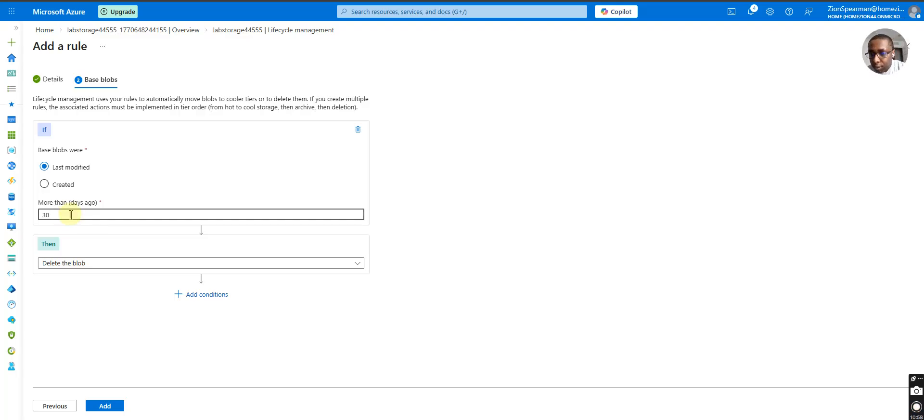
{"action": "left_click", "coordinate": [83, 264]}
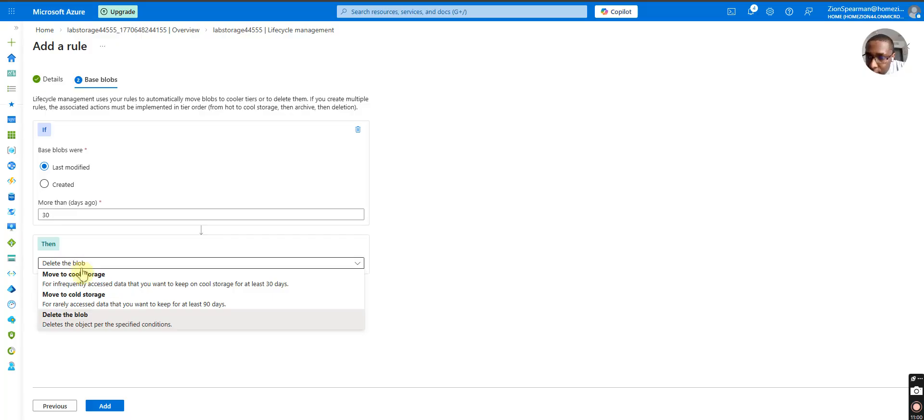
{"action": "left_click", "coordinate": [86, 283]}
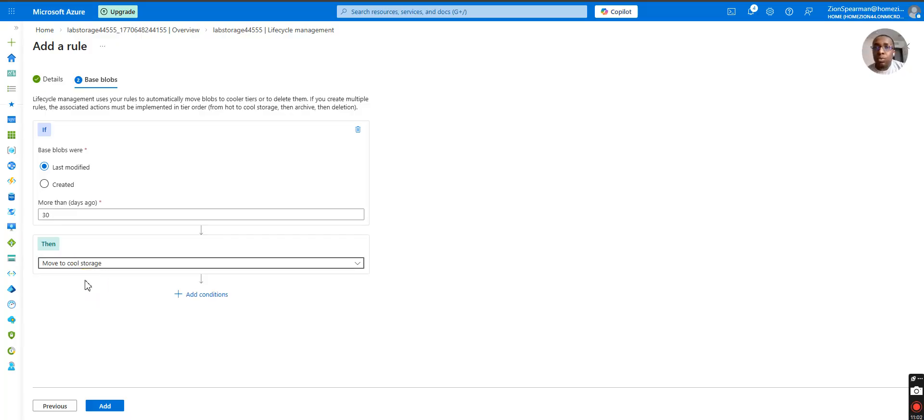
{"action": "left_click", "coordinate": [105, 405]}
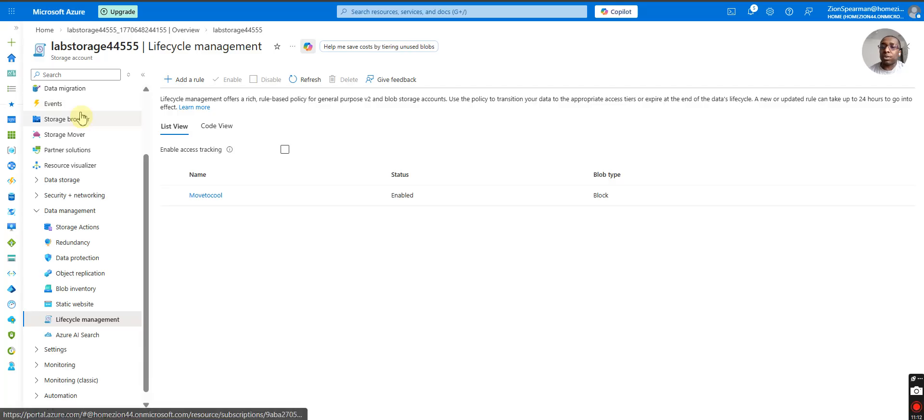
- Return to the storage accounts list, open labstorage44555, and show its blob containers
{"action": "scroll", "coordinate": [82, 117], "scroll_direction": "up", "scroll_amount": 2}
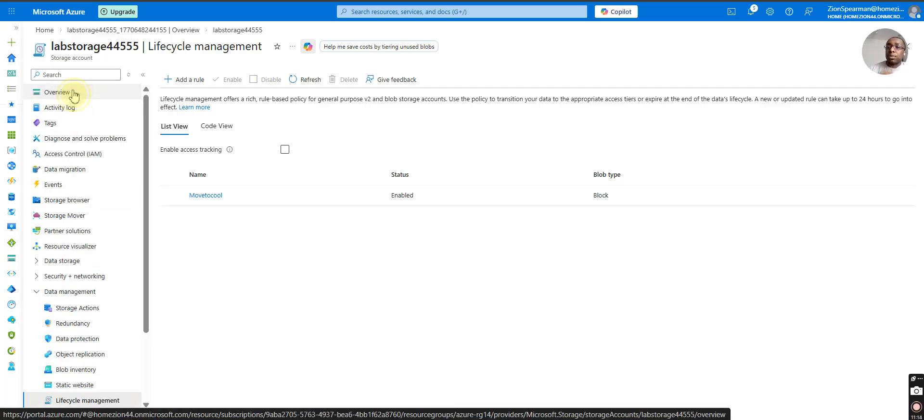
{"action": "left_click", "coordinate": [72, 93]}
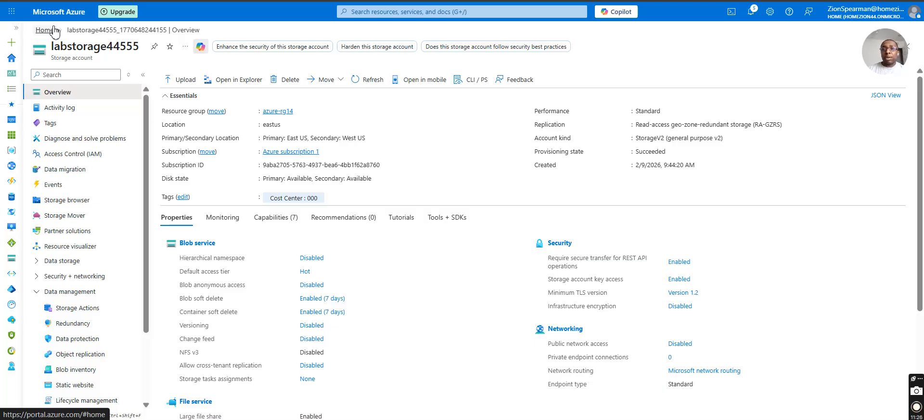
{"action": "left_click", "coordinate": [44, 30]}
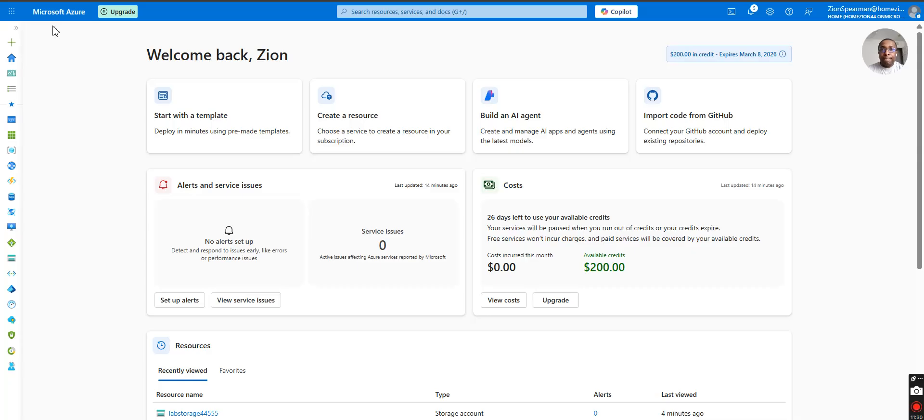
{"action": "left_click", "coordinate": [401, 12]}
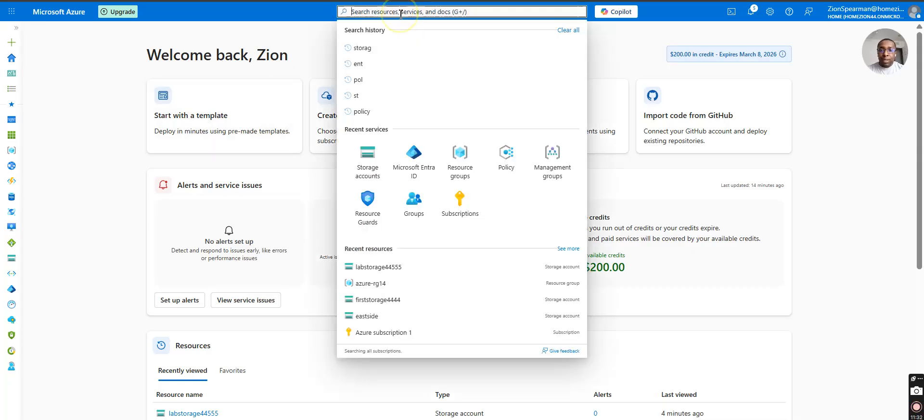
{"action": "left_click", "coordinate": [368, 159]}
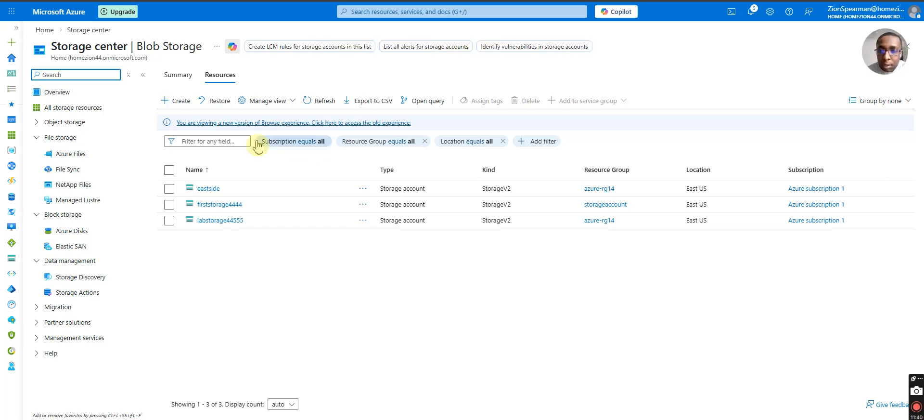
{"action": "left_click", "coordinate": [213, 214]}
{"action": "left_click", "coordinate": [213, 220]}
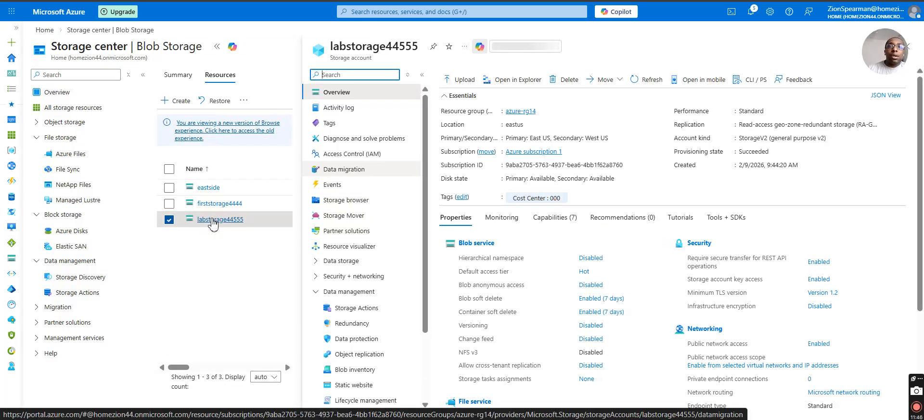
{"action": "left_click", "coordinate": [354, 262]}
{"action": "left_click", "coordinate": [350, 276]}
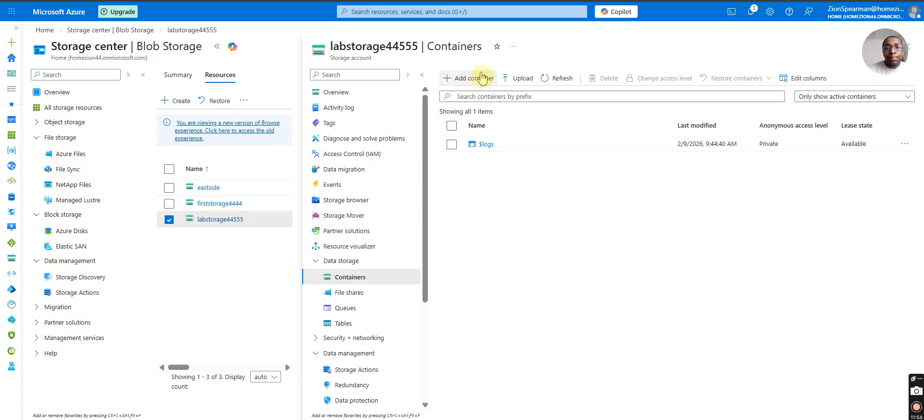
- Create a private container named data in labstorage44555, keeping the default advanced settings
{"action": "left_click", "coordinate": [480, 80]}
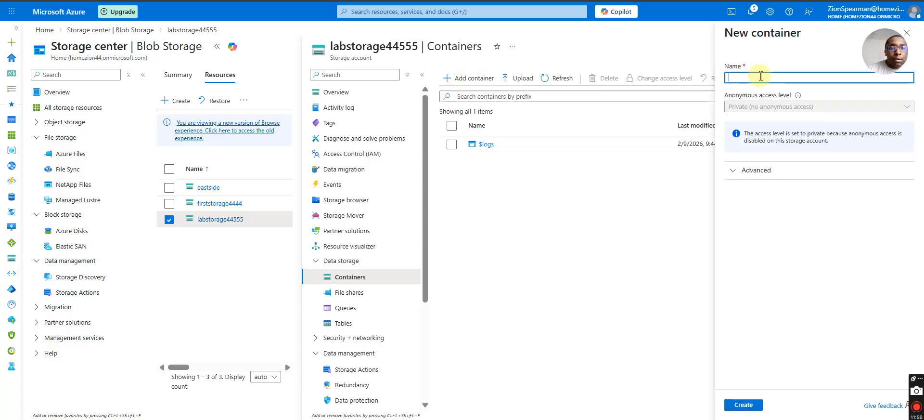
{"action": "left_click", "coordinate": [760, 76]}
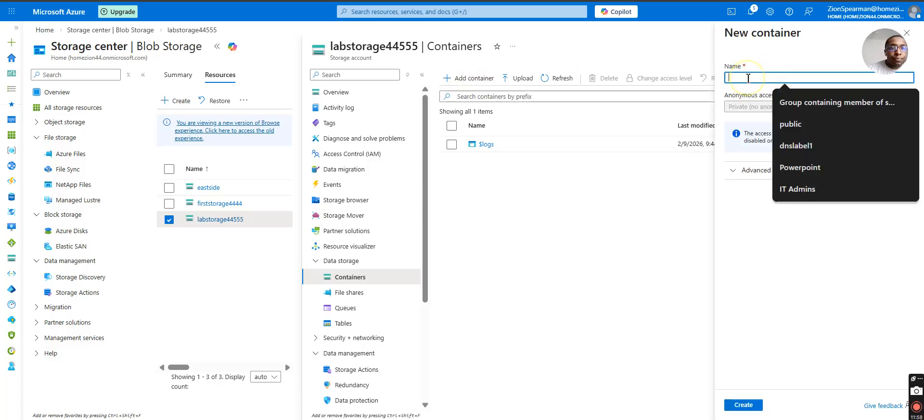
{"action": "left_click", "coordinate": [754, 55]}
{"action": "left_click", "coordinate": [747, 79]}
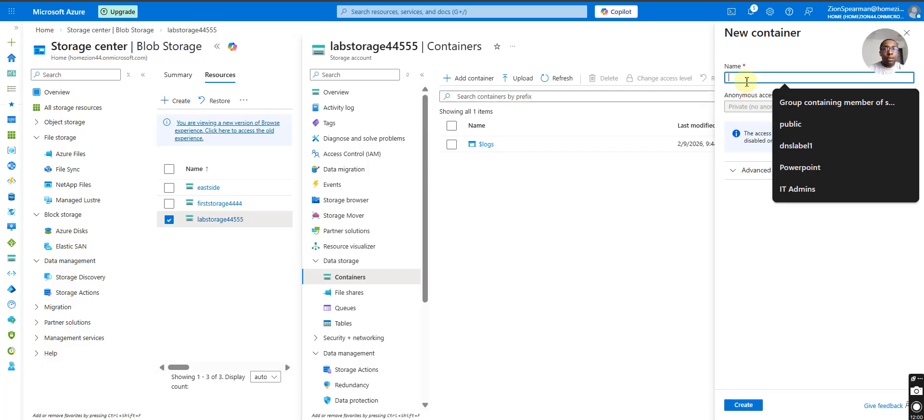
{"action": "type", "text": "da"}
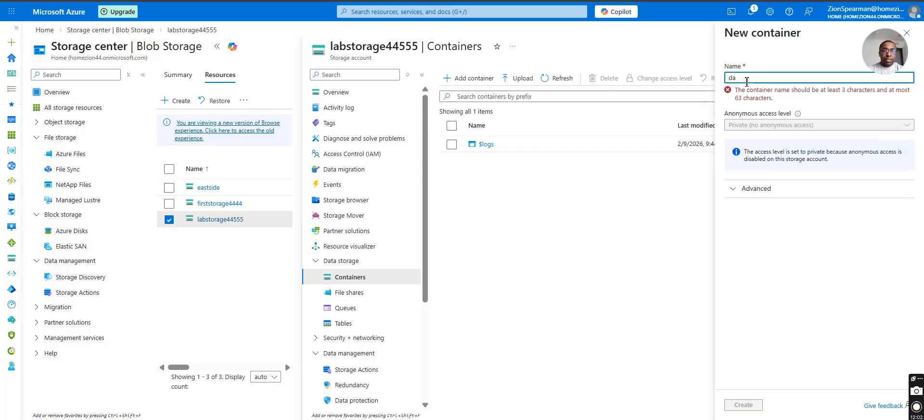
{"action": "type", "text": "ta"}
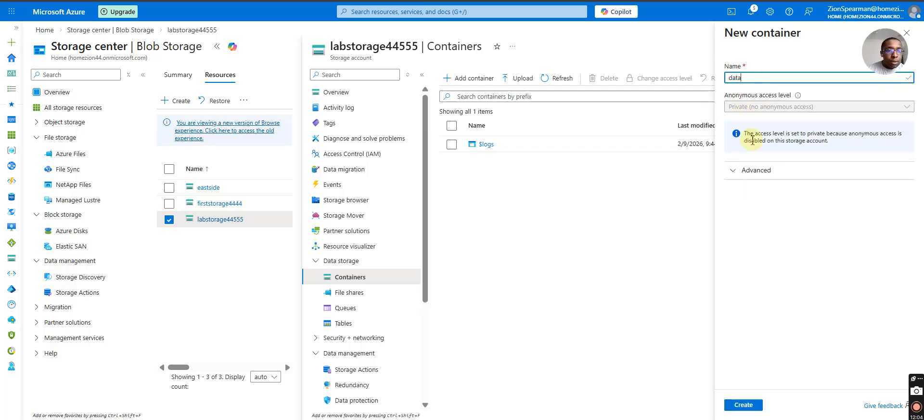
{"action": "left_click", "coordinate": [757, 173]}
{"action": "left_click", "coordinate": [758, 174]}
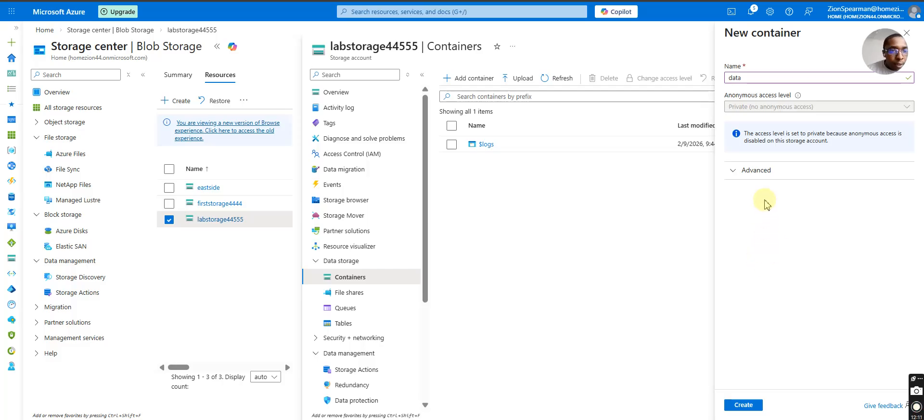
{"action": "left_click", "coordinate": [764, 170]}
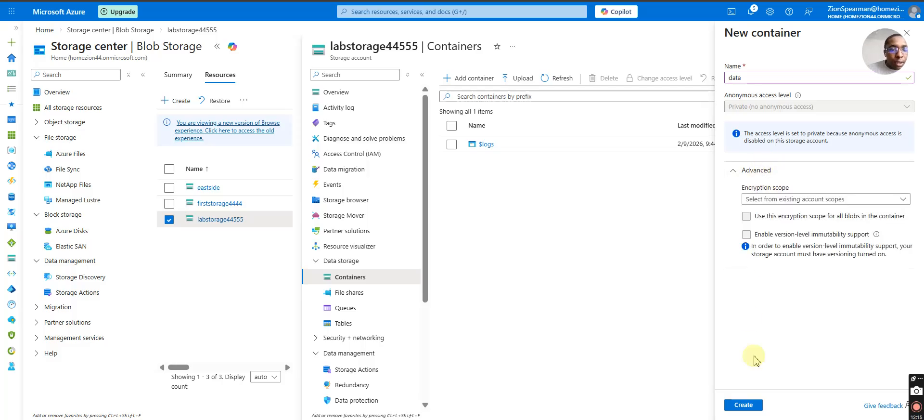
{"action": "left_click", "coordinate": [743, 404]}
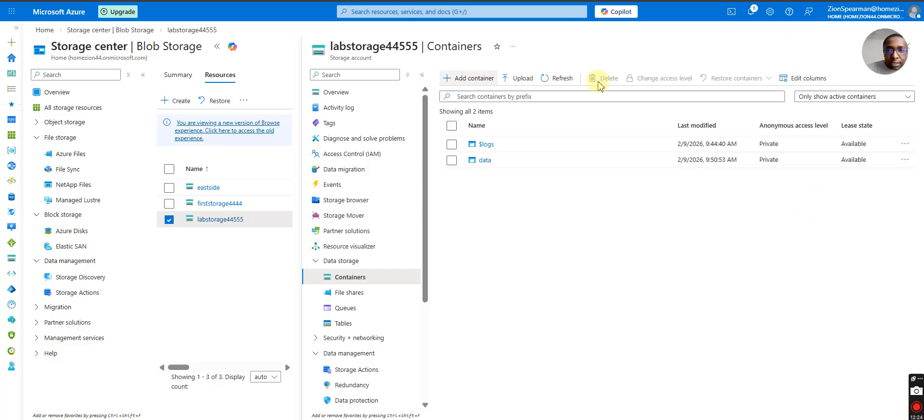
- Open the data container's access policy and start a new immutable blob storage policy
{"action": "left_click", "coordinate": [905, 162]}
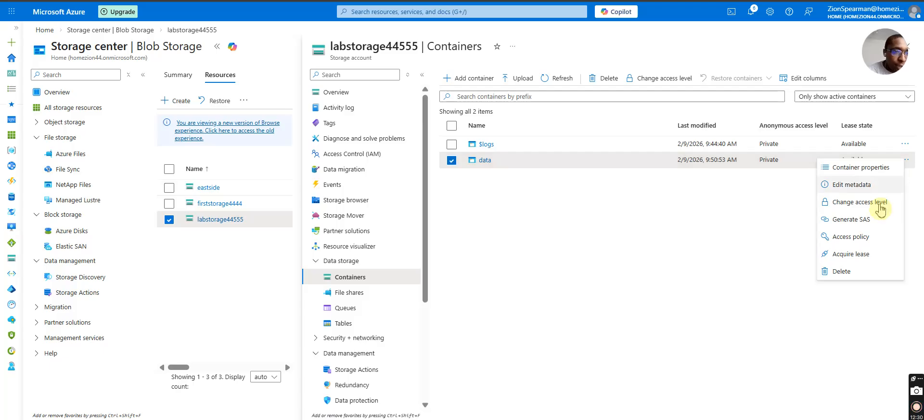
{"action": "right_click", "coordinate": [864, 239]}
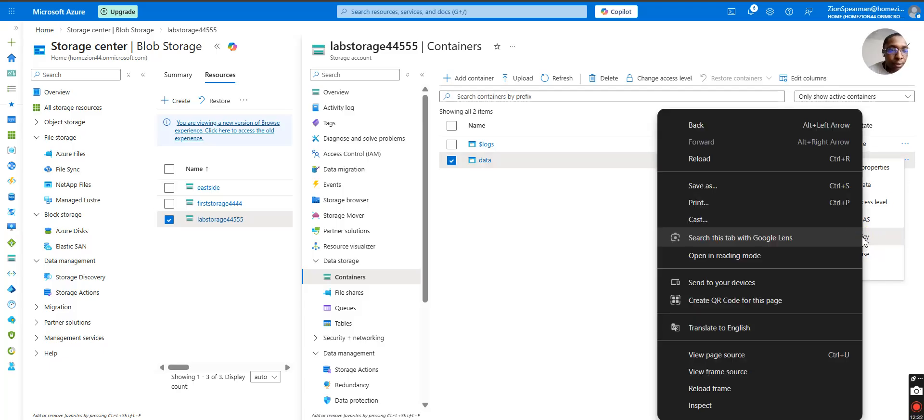
{"action": "left_click", "coordinate": [865, 240]}
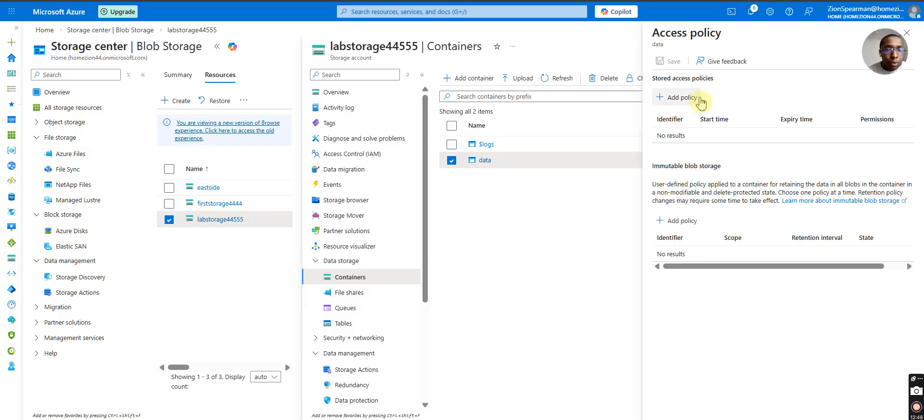
{"action": "left_click", "coordinate": [689, 98]}
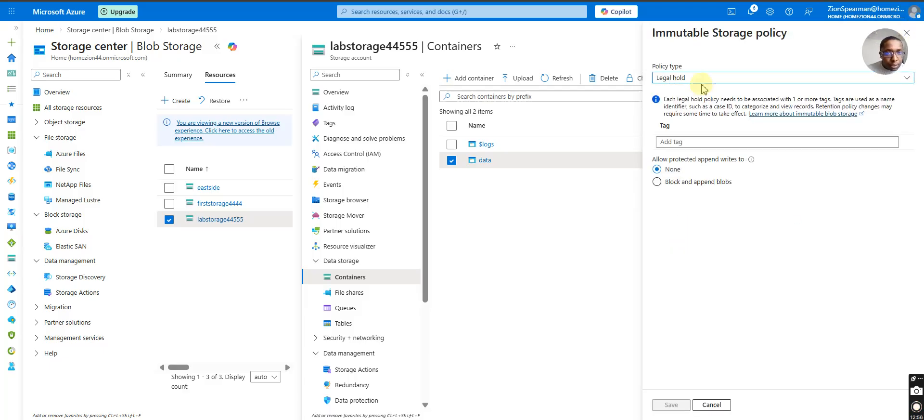
- Set the immutable policy to time-based retention for 180 days, save it, and close the access policy
{"action": "left_click", "coordinate": [703, 79]}
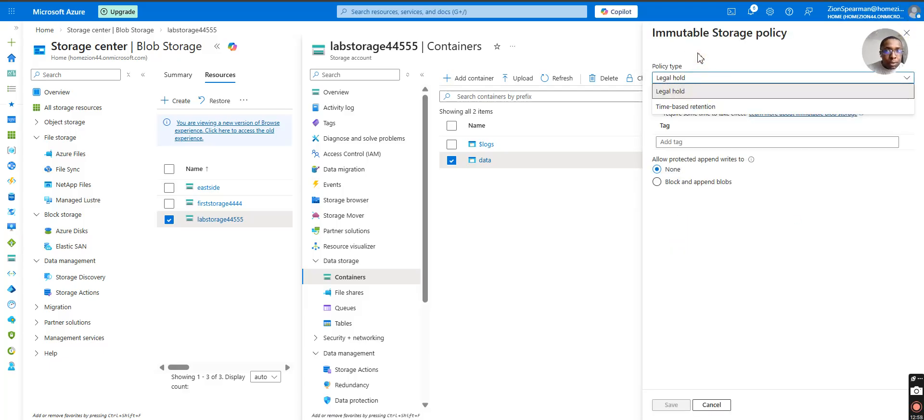
{"action": "left_click", "coordinate": [709, 65]}
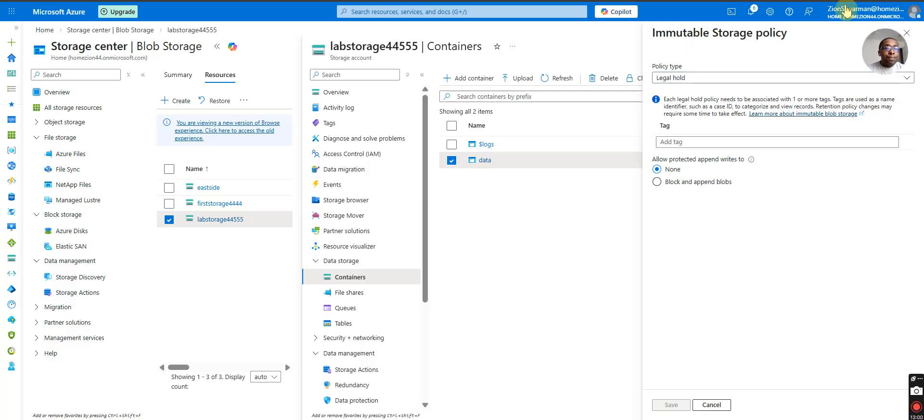
{"action": "left_click", "coordinate": [732, 80]}
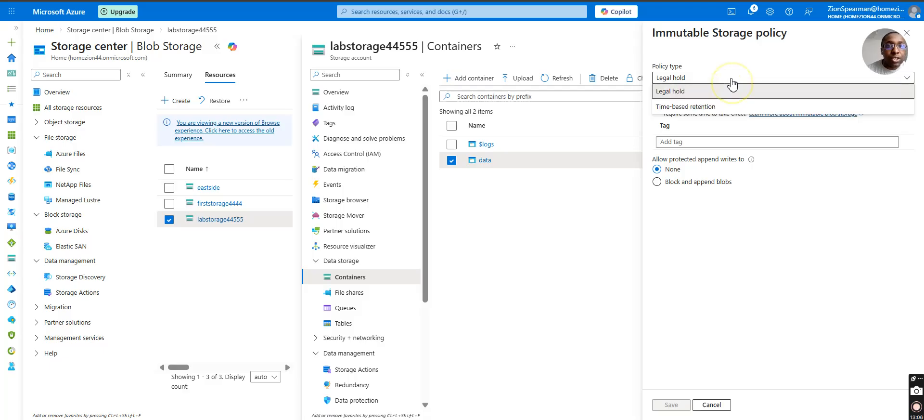
{"action": "left_click", "coordinate": [711, 103]}
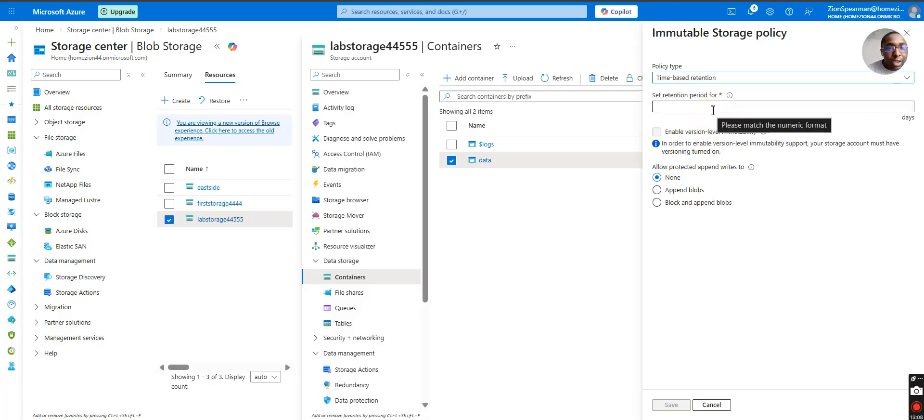
{"action": "left_click", "coordinate": [713, 107]}
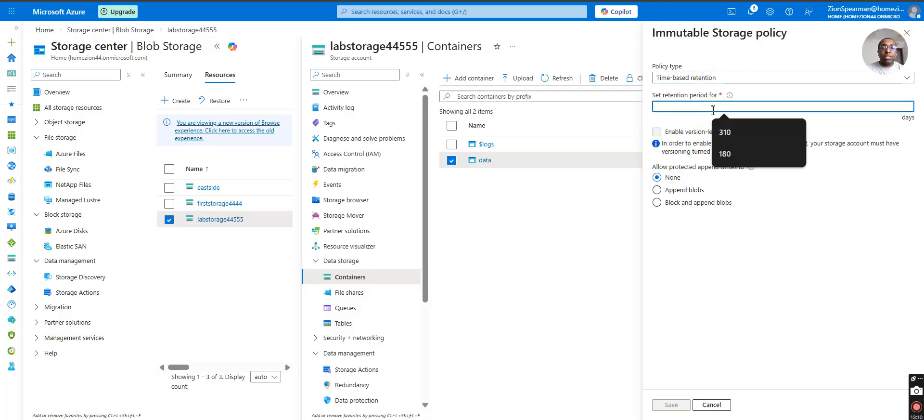
{"action": "type", "text": "180"}
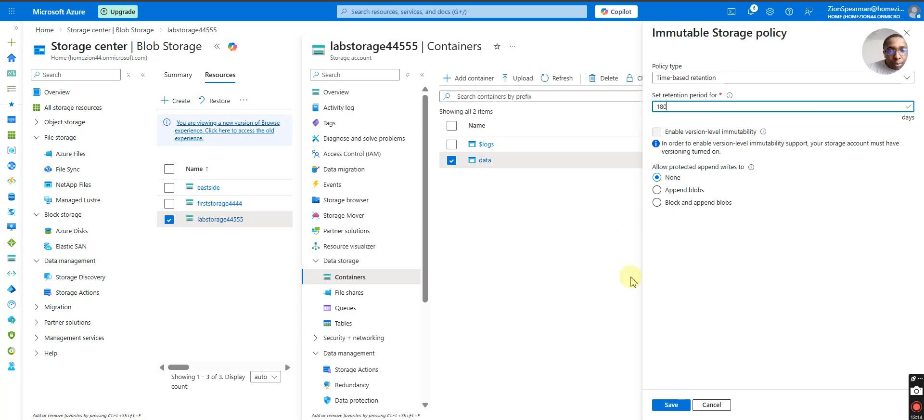
{"action": "left_click", "coordinate": [665, 406]}
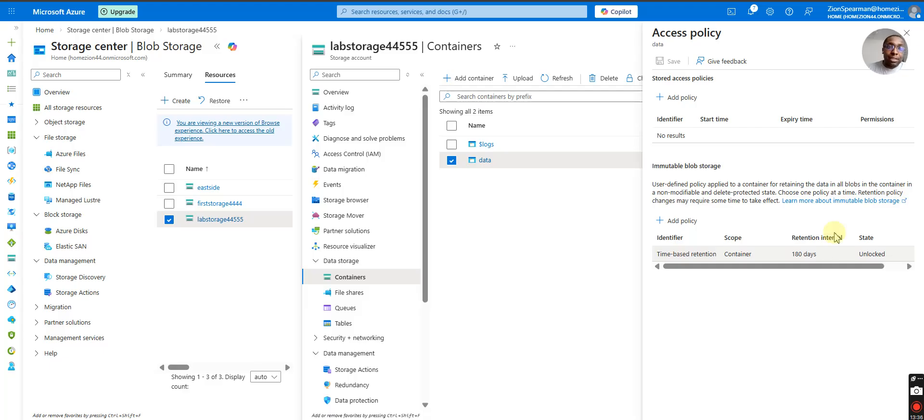
{"action": "left_click", "coordinate": [907, 33]}
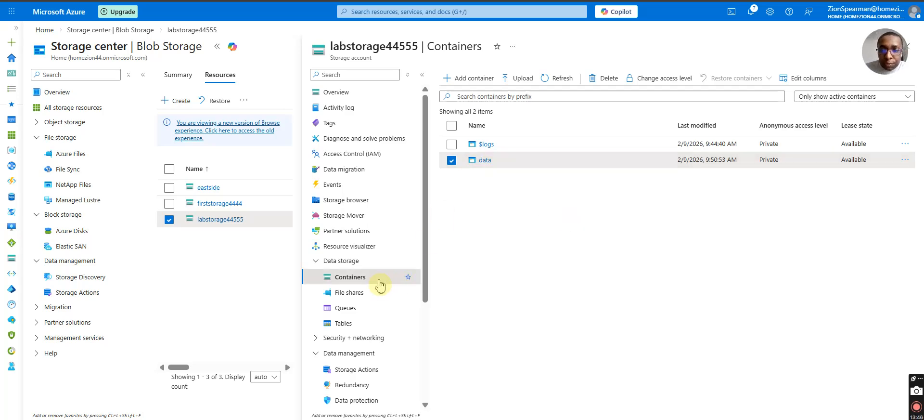
- Refresh the container list and open the data container to examine its overview
{"action": "left_click", "coordinate": [557, 78]}
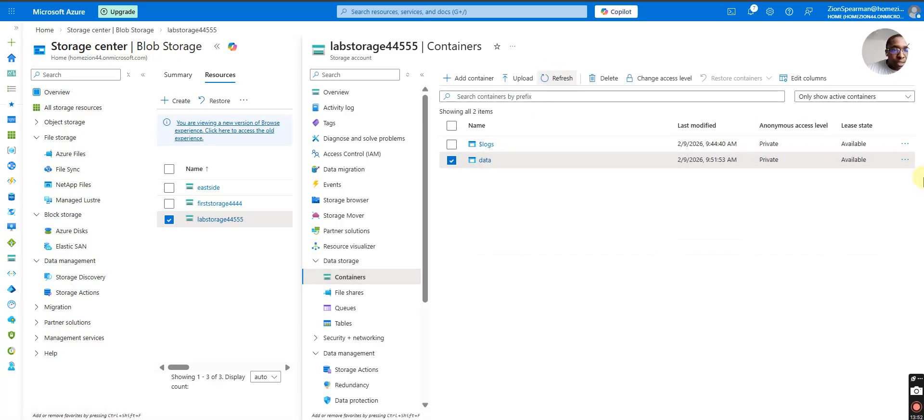
{"action": "left_click", "coordinate": [906, 160]}
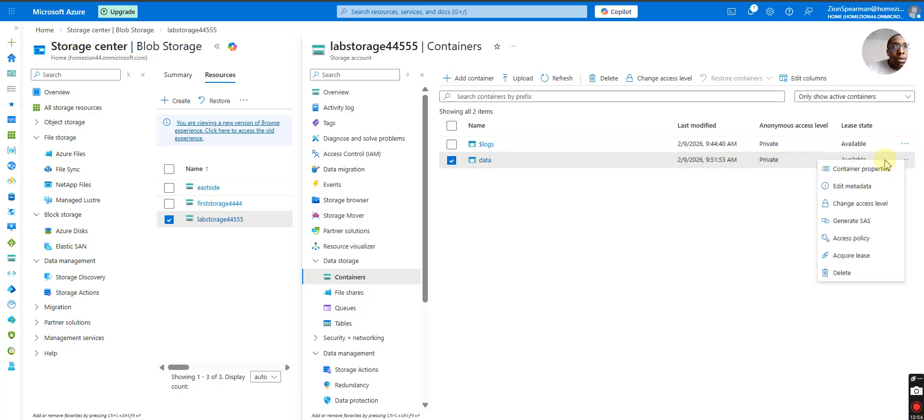
{"action": "left_click", "coordinate": [484, 160]}
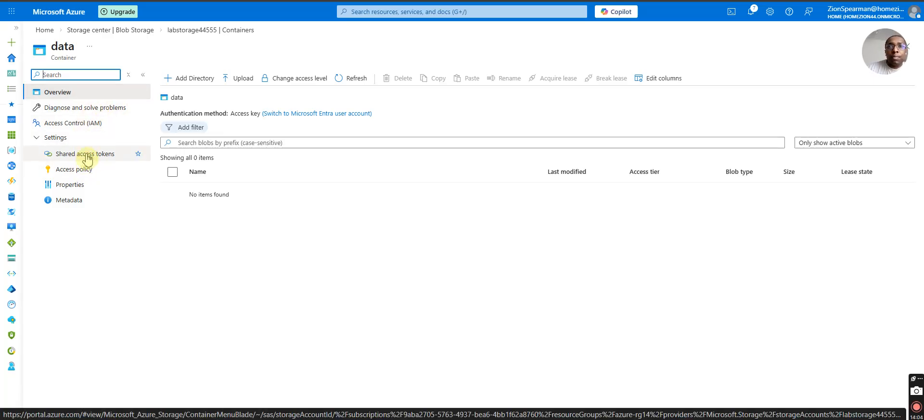
{"action": "left_click", "coordinate": [65, 96]}
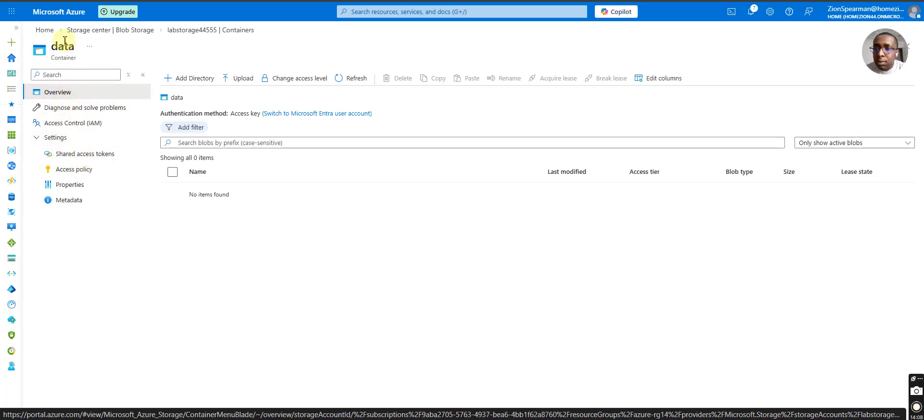
- Search the portal for storage, go to the storage accounts list, and open labstorage44555 again
{"action": "left_click", "coordinate": [45, 30]}
{"action": "left_click", "coordinate": [389, 11]}
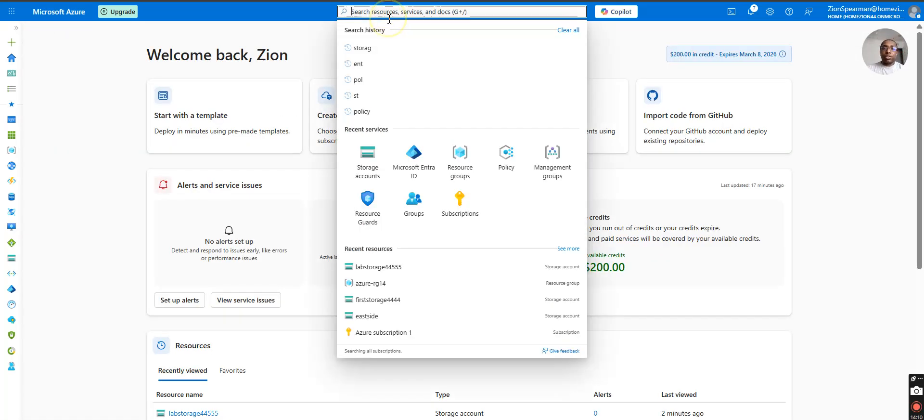
{"action": "type", "text": "storage"}
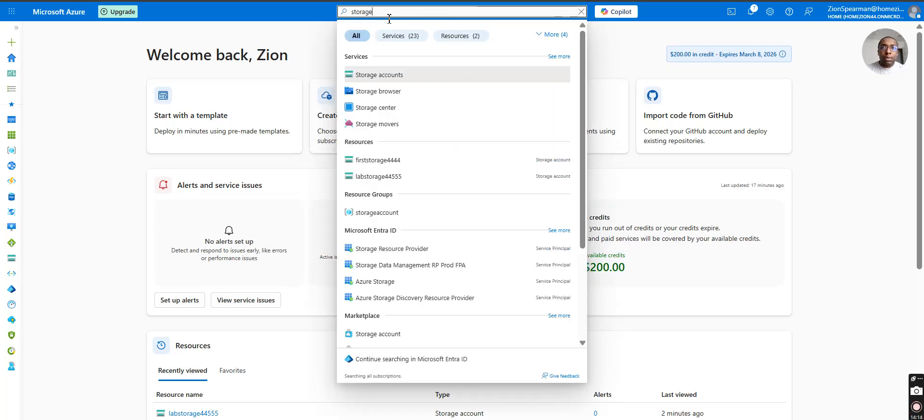
{"action": "left_click", "coordinate": [401, 76]}
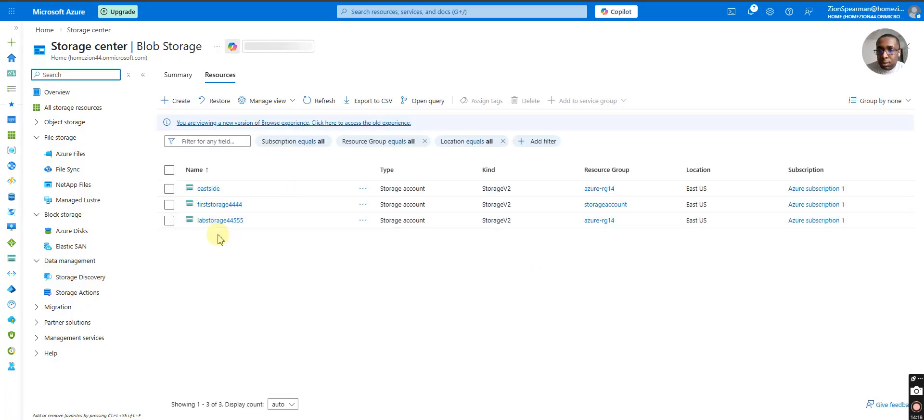
{"action": "left_click", "coordinate": [215, 221]}
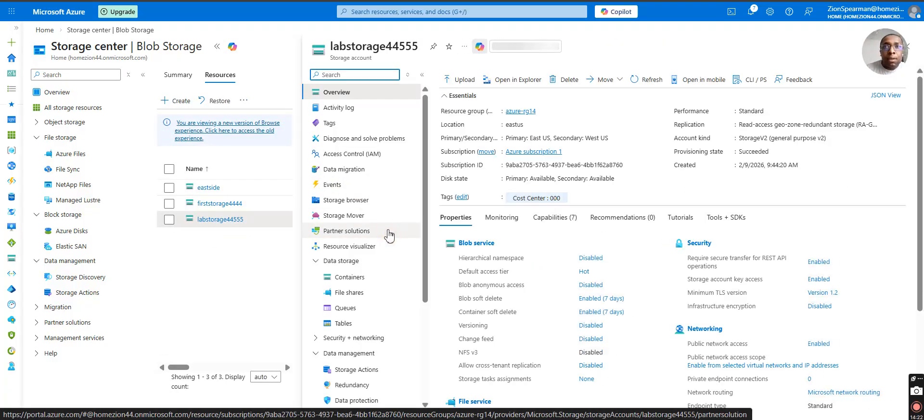
- Open the data container and choose AZ-104+Official+Course+Study+Guide (1).pdf as the file for a blob upload
{"action": "scroll", "coordinate": [390, 235], "scroll_direction": "down", "scroll_amount": 2}
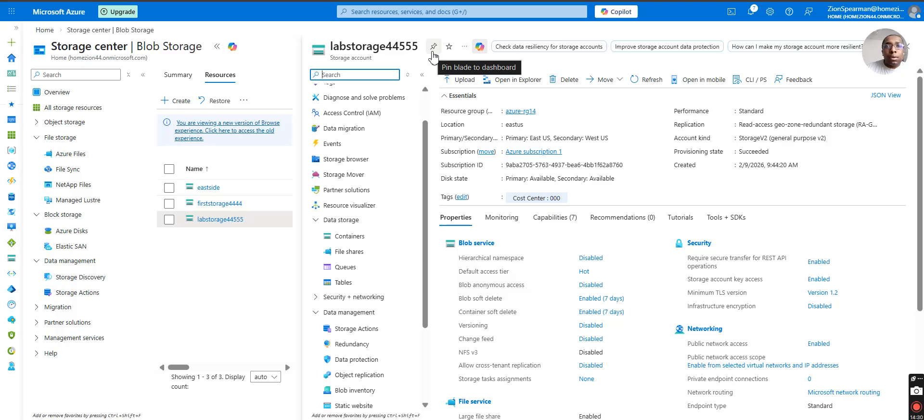
{"action": "left_click", "coordinate": [350, 240]}
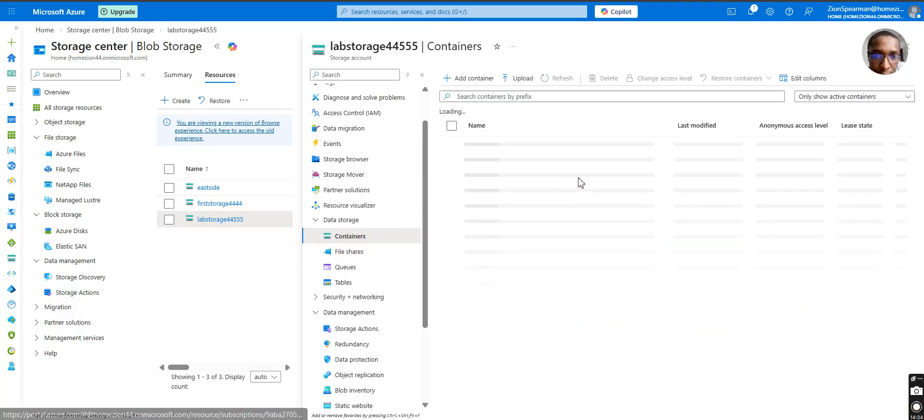
{"action": "left_click", "coordinate": [486, 165]}
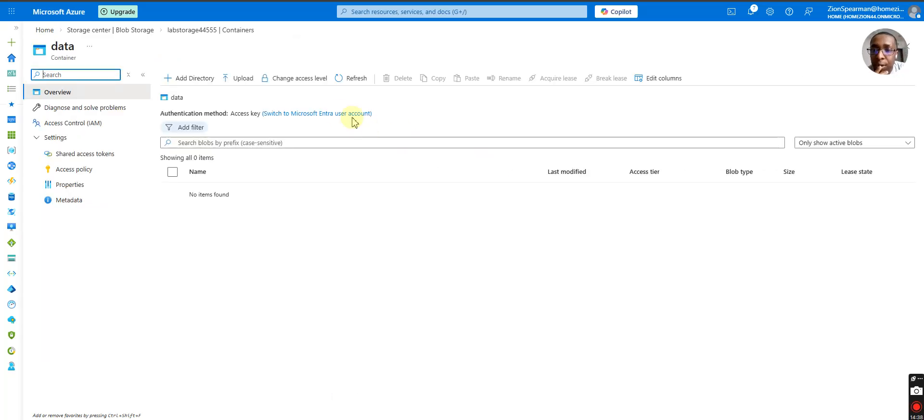
{"action": "left_click", "coordinate": [237, 81]}
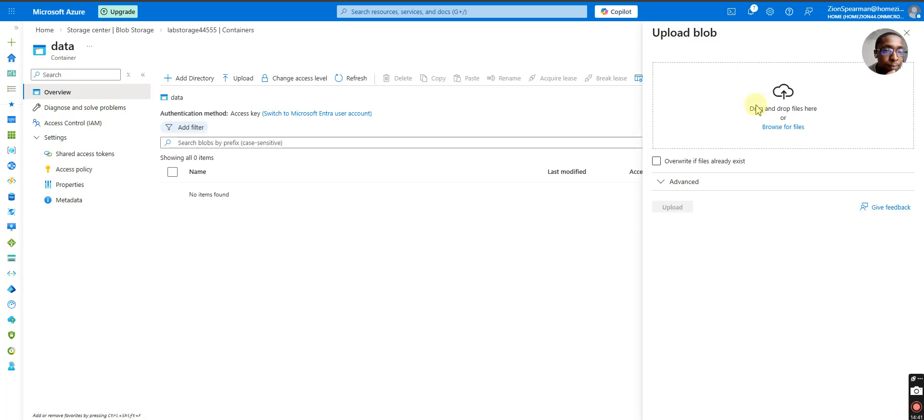
{"action": "left_click", "coordinate": [777, 127]}
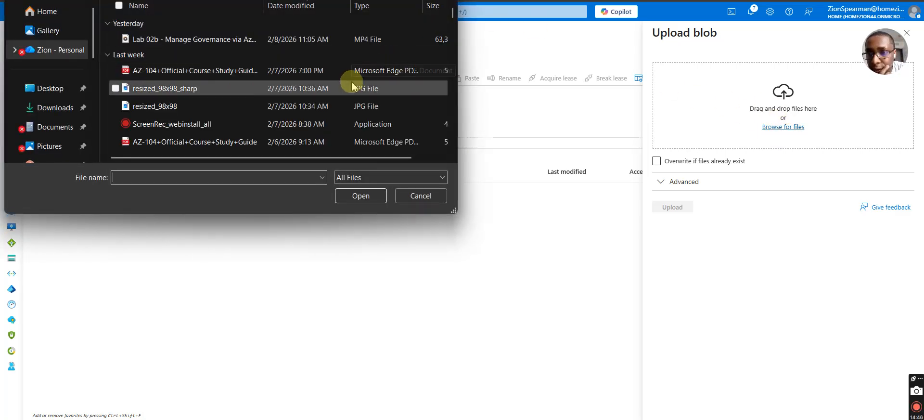
{"action": "double_click", "coordinate": [320, 71]}
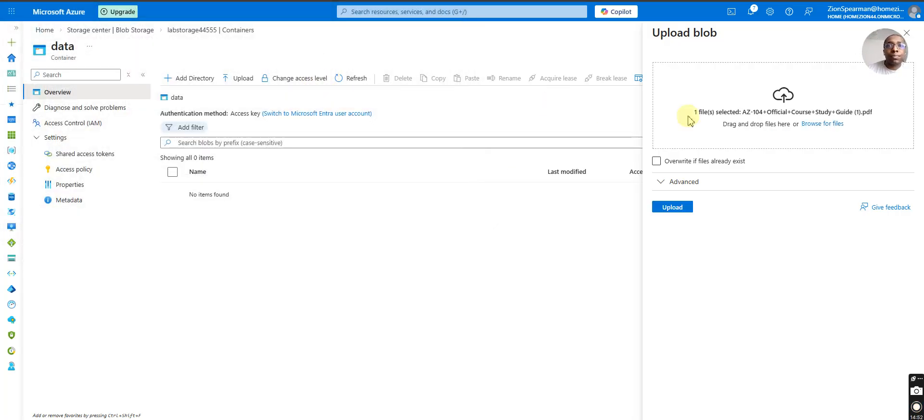
- Expand the advanced upload settings and review the available blob types and block sizes without changing them
{"action": "left_click", "coordinate": [700, 182]}
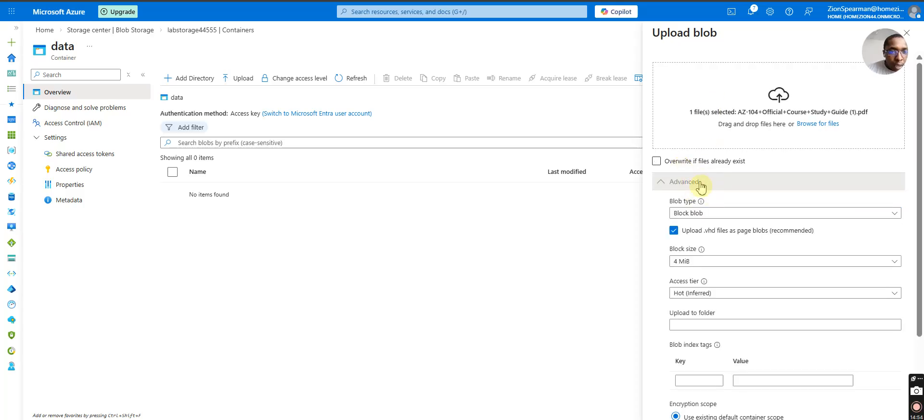
{"action": "left_click", "coordinate": [721, 215]}
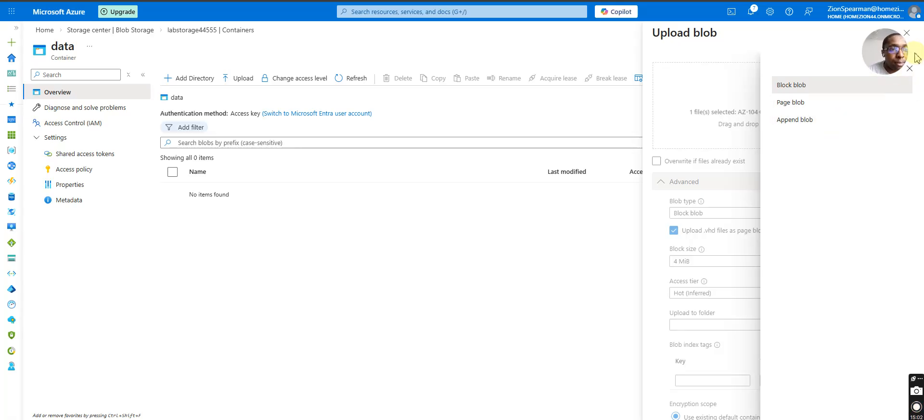
{"action": "left_click", "coordinate": [915, 68]}
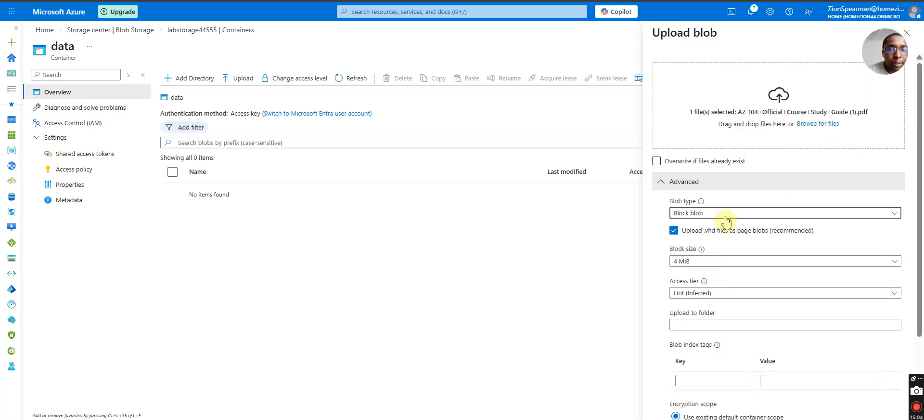
{"action": "left_click", "coordinate": [695, 264]}
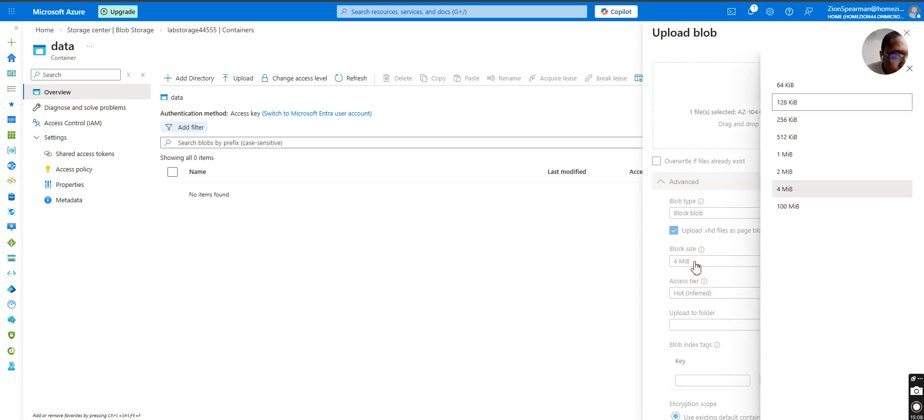
{"action": "left_click", "coordinate": [916, 71]}
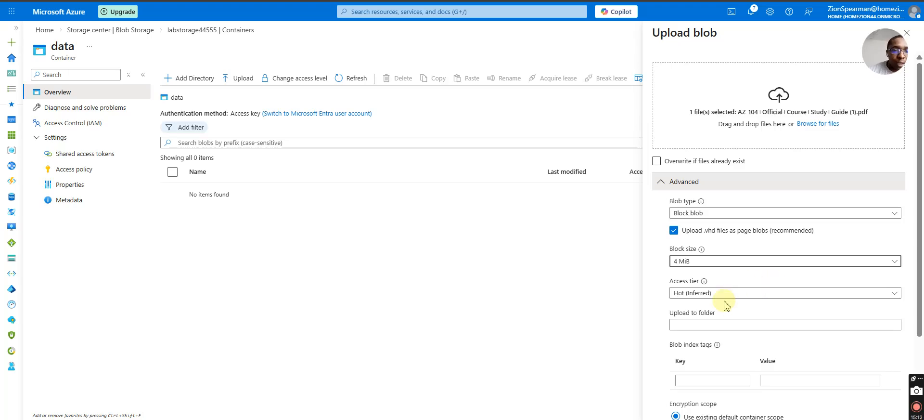
- Set the upload folder to securitytest and upload the PDF to the data container
{"action": "left_click", "coordinate": [720, 325]}
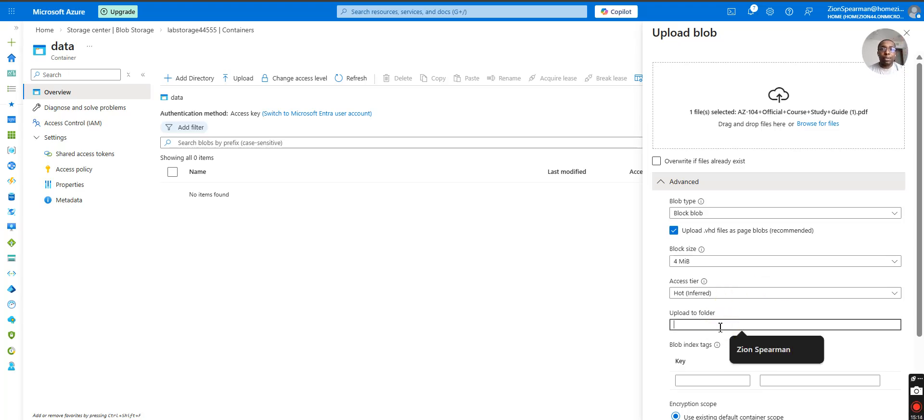
{"action": "type", "text": "securi"}
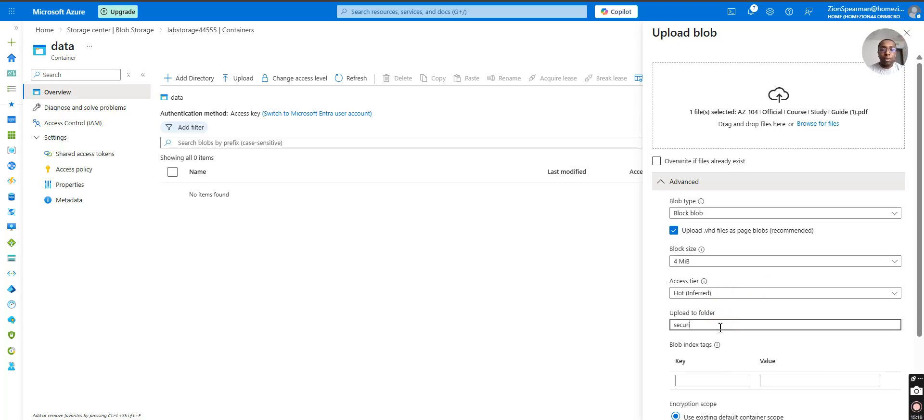
{"action": "type", "text": "tytest"}
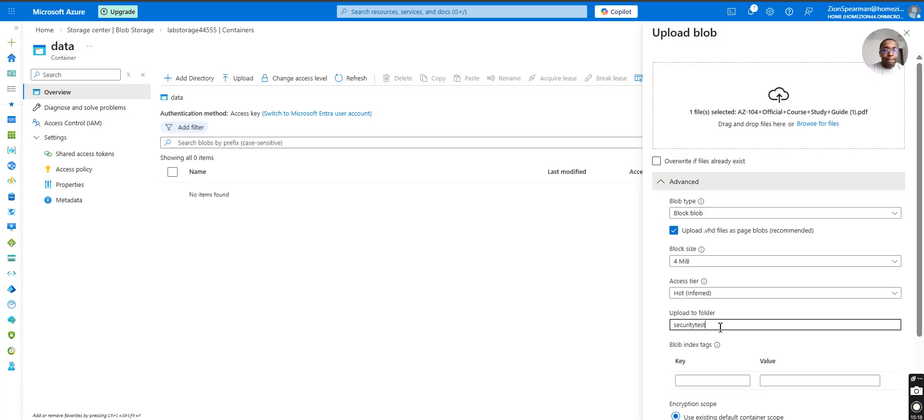
{"action": "left_click", "coordinate": [696, 354]}
{"action": "scroll", "coordinate": [701, 361], "scroll_direction": "down", "scroll_amount": 2}
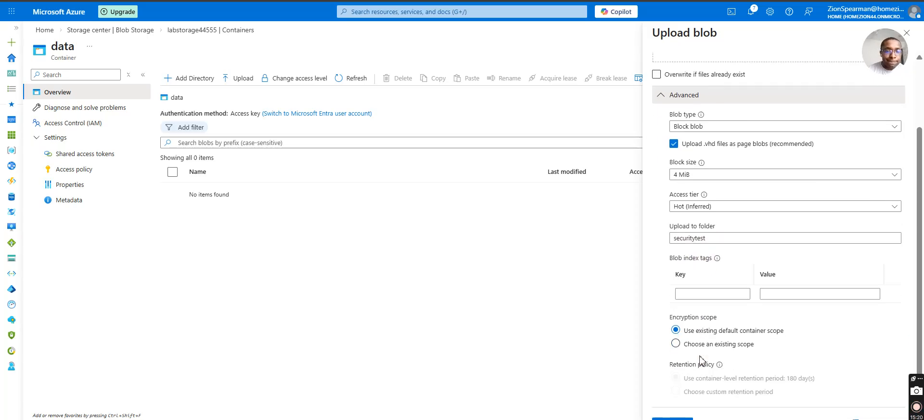
{"action": "scroll", "coordinate": [700, 360], "scroll_direction": "down", "scroll_amount": 1}
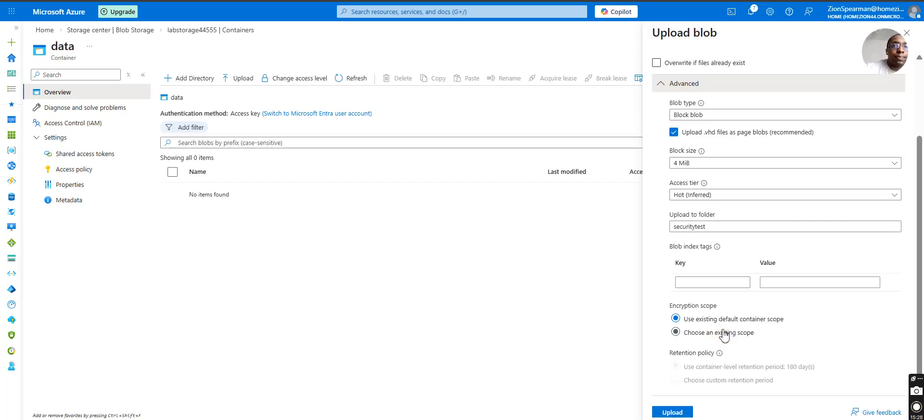
{"action": "left_click", "coordinate": [674, 412]}
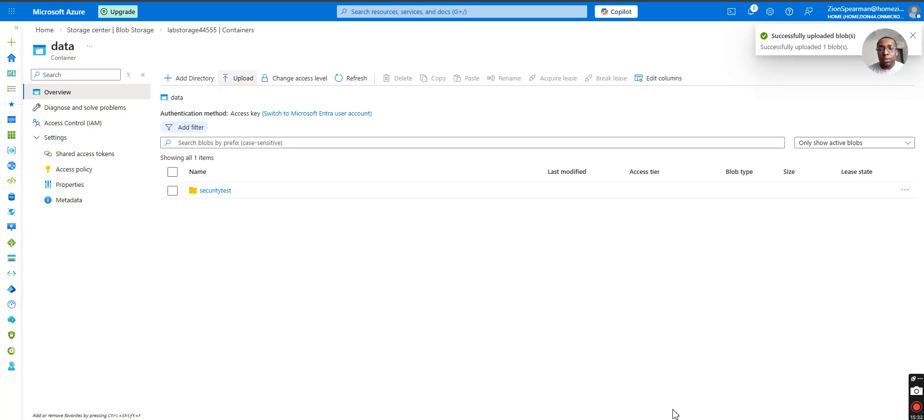
- Refresh the data container's blob list and open the securitytest folder
{"action": "left_click", "coordinate": [352, 79]}
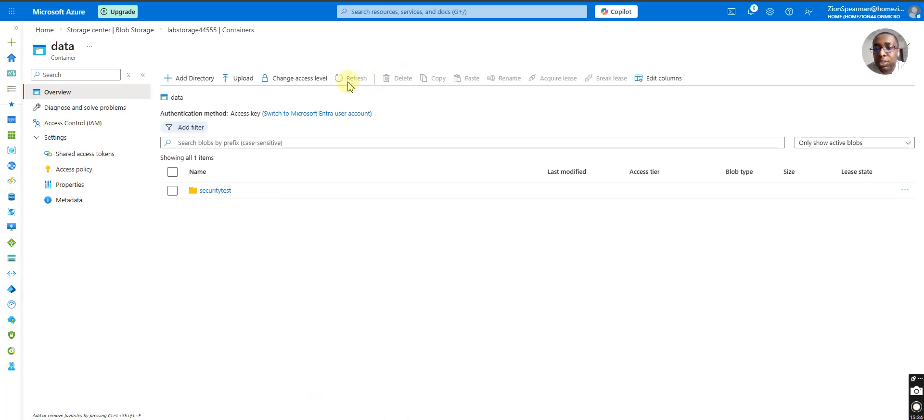
{"action": "left_click", "coordinate": [215, 192]}
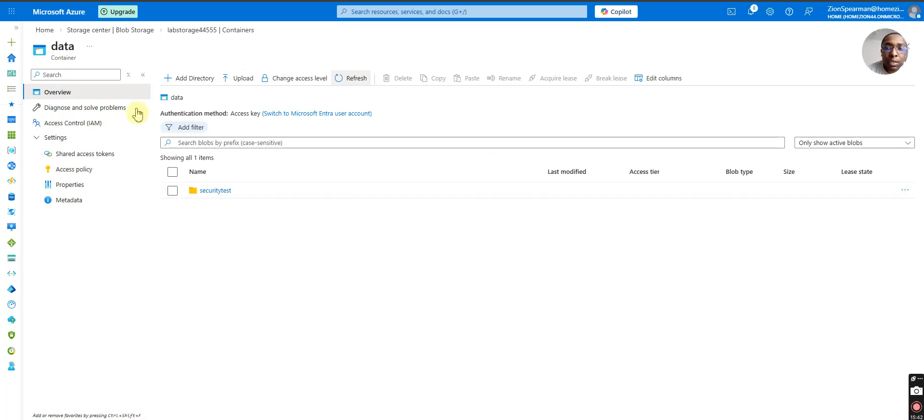
{"action": "left_click", "coordinate": [216, 196]}
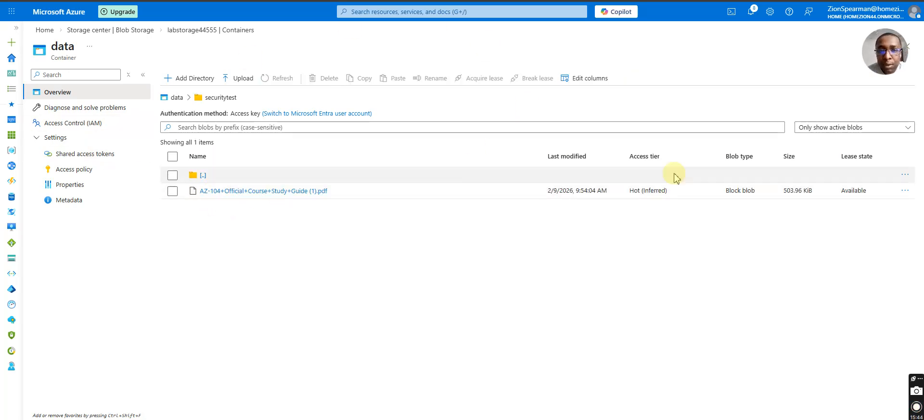
- Download the study guide PDF from the securitytest folder, view the downloaded copy, and return to the container
{"action": "left_click", "coordinate": [904, 190]}
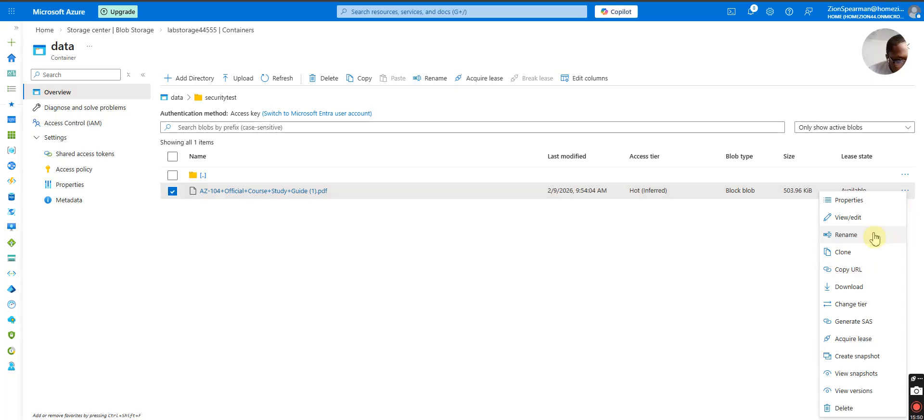
{"action": "left_click", "coordinate": [869, 290]}
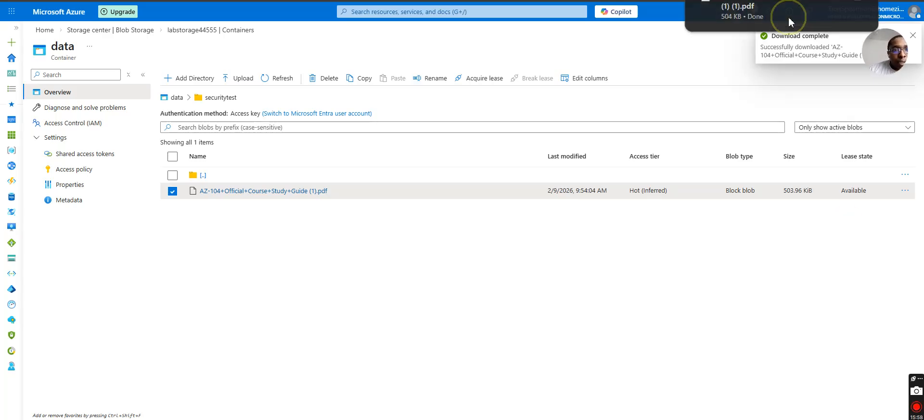
{"action": "left_click", "coordinate": [770, 12]}
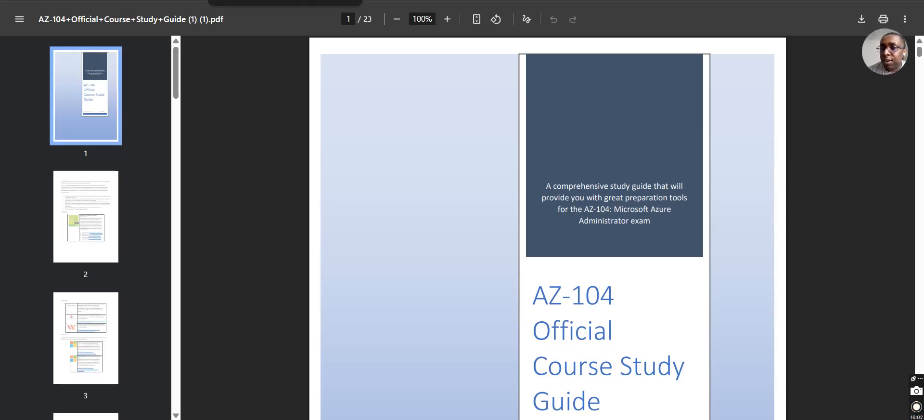
{"action": "left_click", "coordinate": [322, 1]}
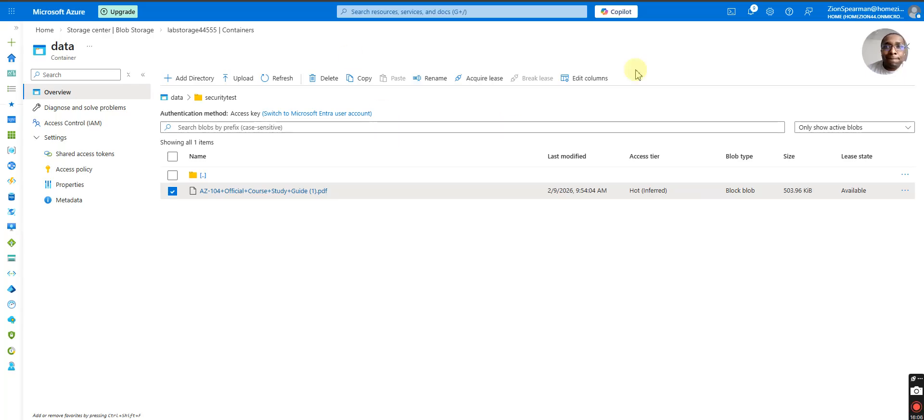
- Copy the study guide blob's URL and load it in a new browser tab to test direct access
{"action": "left_click", "coordinate": [907, 190]}
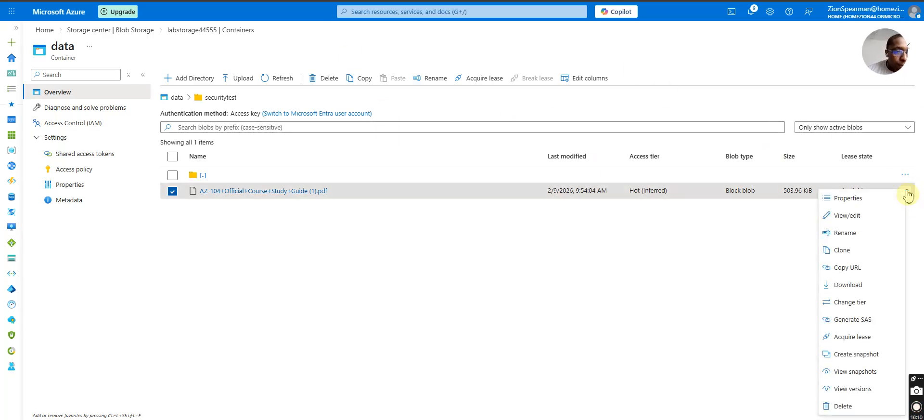
{"action": "left_click", "coordinate": [869, 268]}
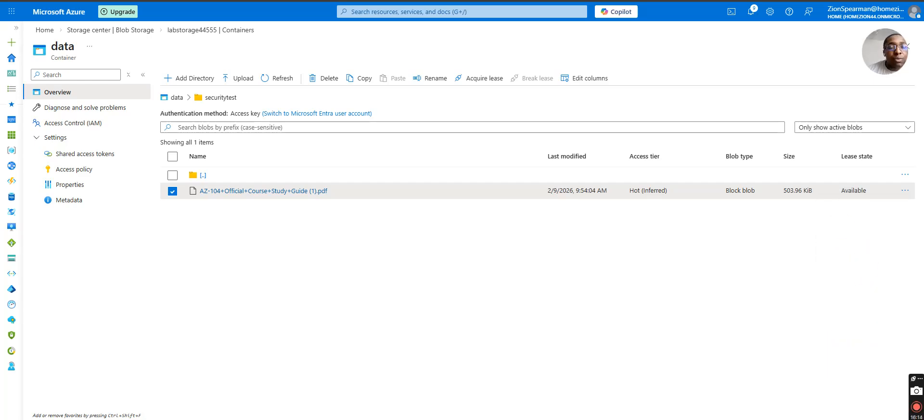
{"action": "key", "text": "ctrl+t"}
{"action": "key", "text": "ctrl+v"}
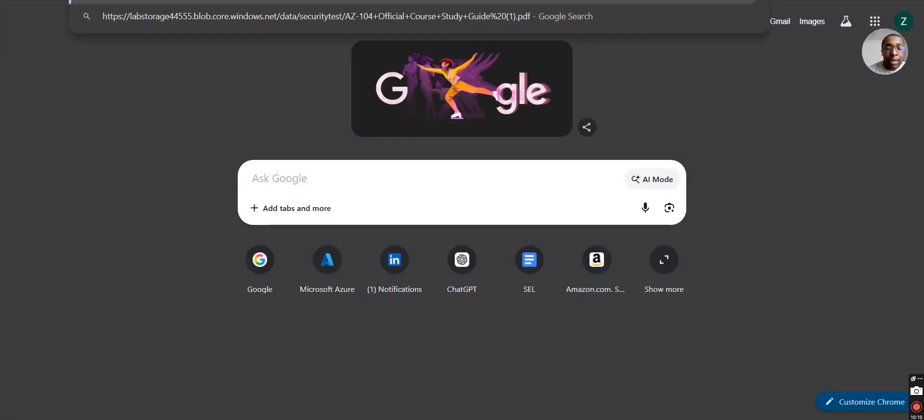
{"action": "key", "text": "Return"}
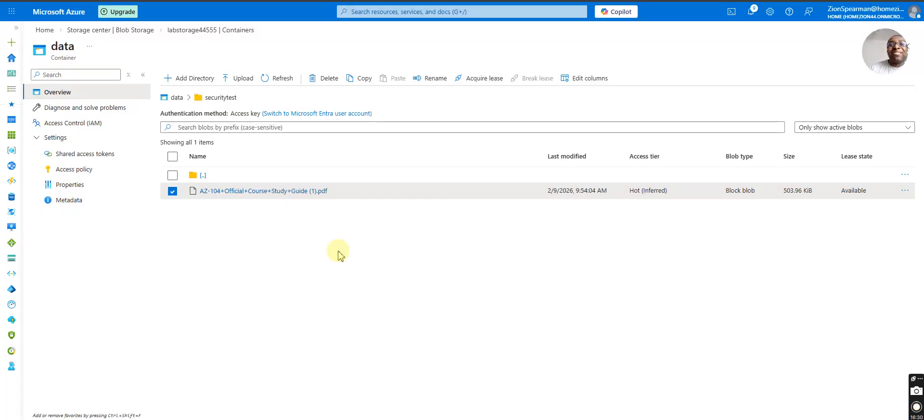
{"action": "right_click", "coordinate": [338, 250]}
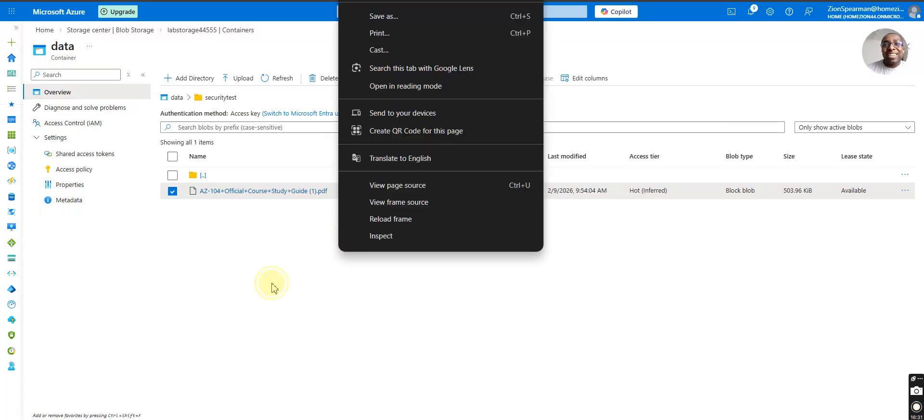
{"action": "left_click", "coordinate": [272, 288]}
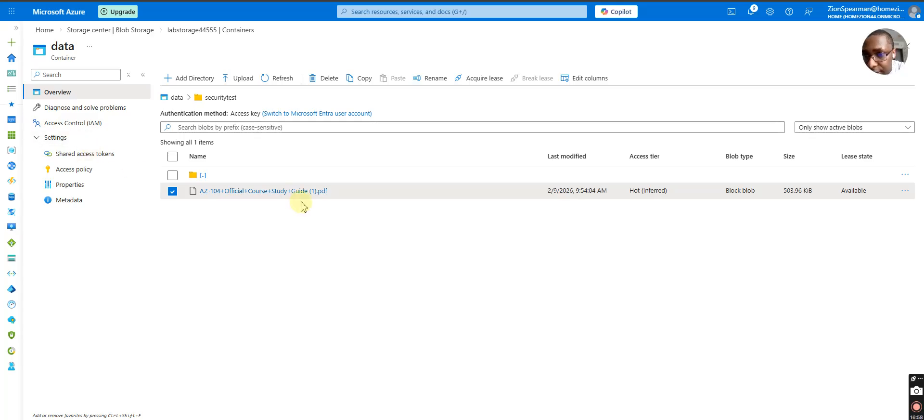
- Generate a SAS token and URL for the study guide PDF and copy the blob SAS URL
{"action": "right_click", "coordinate": [358, 192]}
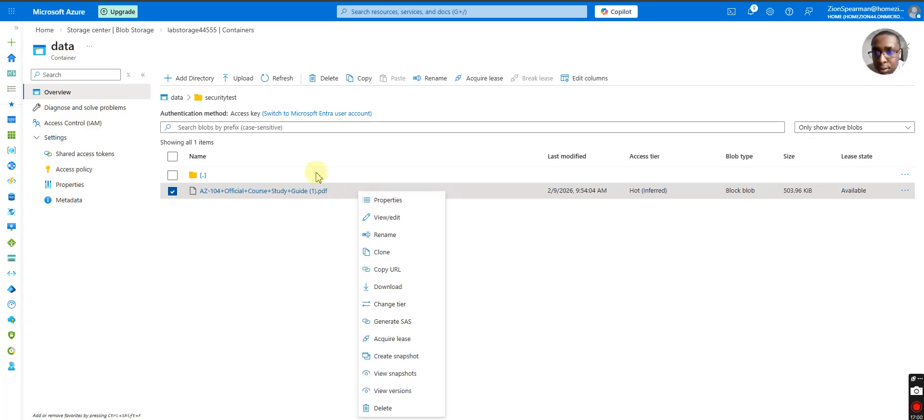
{"action": "left_click", "coordinate": [390, 321]}
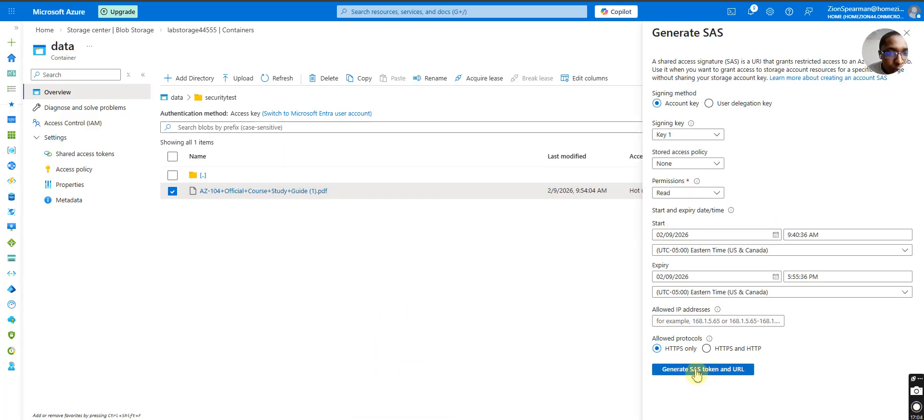
{"action": "left_click", "coordinate": [696, 372]}
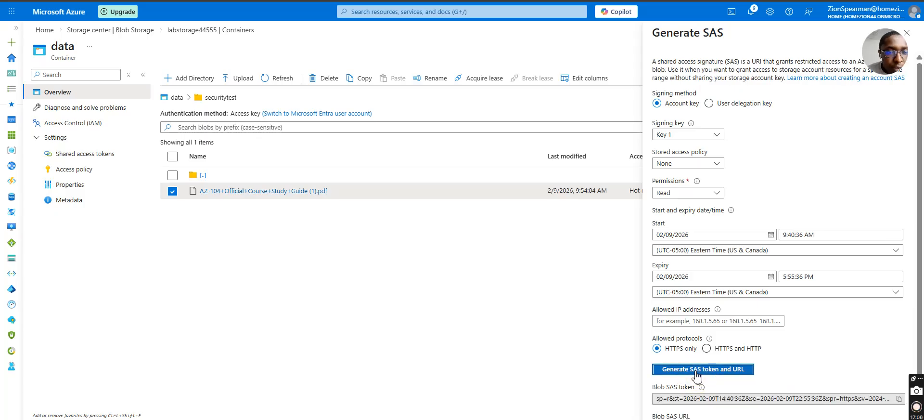
{"action": "scroll", "coordinate": [696, 372], "scroll_direction": "down", "scroll_amount": 1}
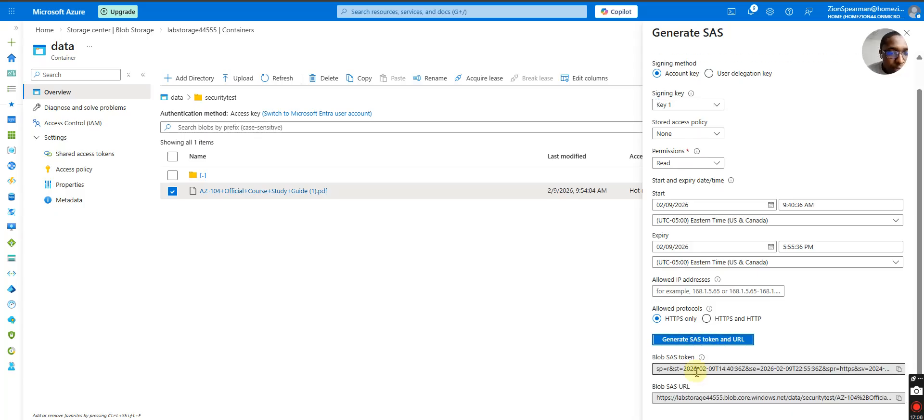
{"action": "left_click", "coordinate": [898, 397]}
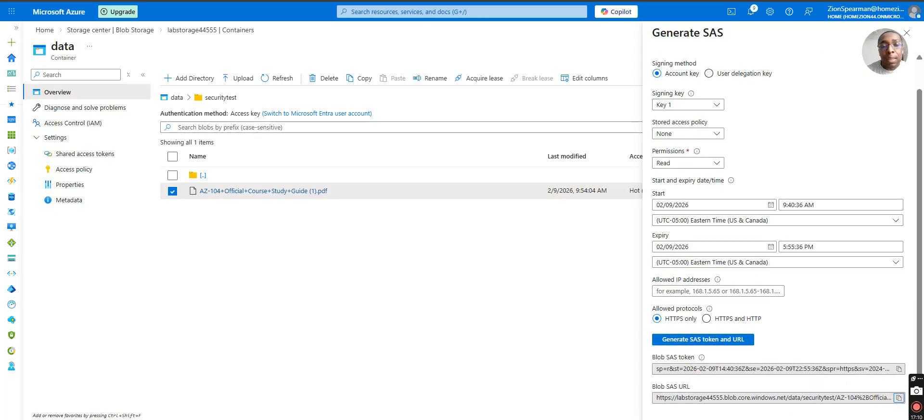
- Load the study guide's blob SAS URL in a new browser window to test access, return to the container, and close the SAS settings
{"action": "left_click", "coordinate": [898, 399]}
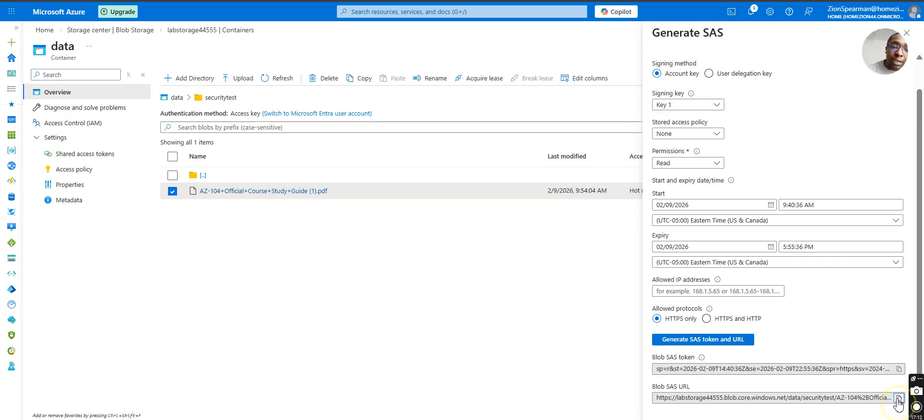
{"action": "key", "text": "ctrl+n"}
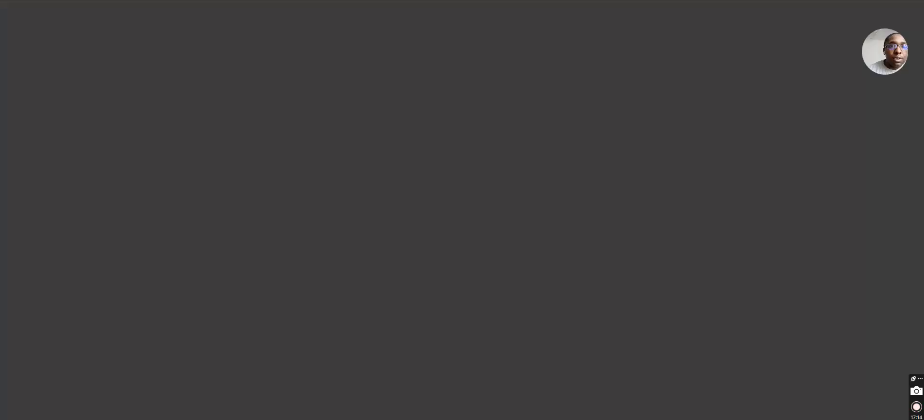
{"action": "key", "text": "ctrl+v"}
{"action": "key", "text": "Return"}
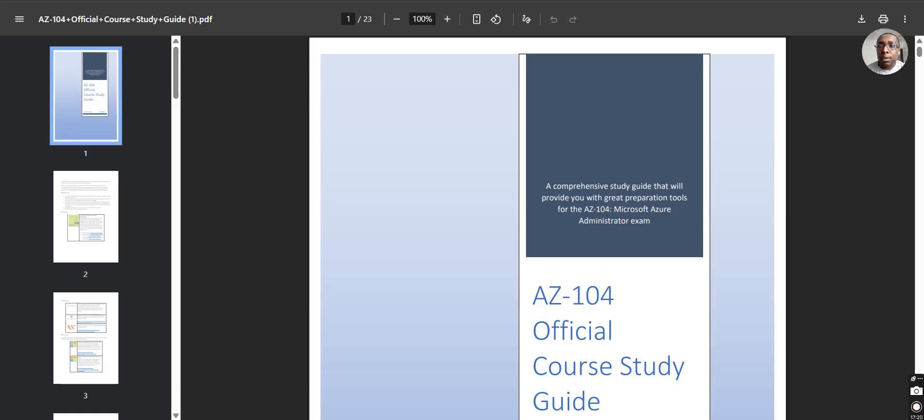
{"action": "key", "text": "alt+Tab"}
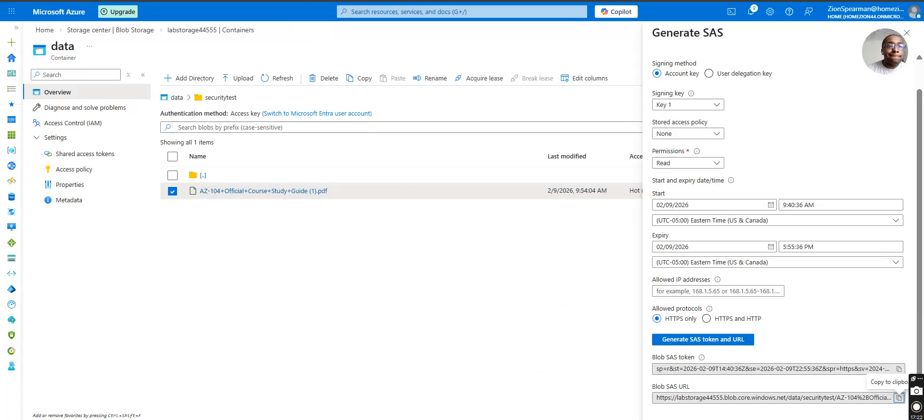
{"action": "left_click", "coordinate": [910, 35]}
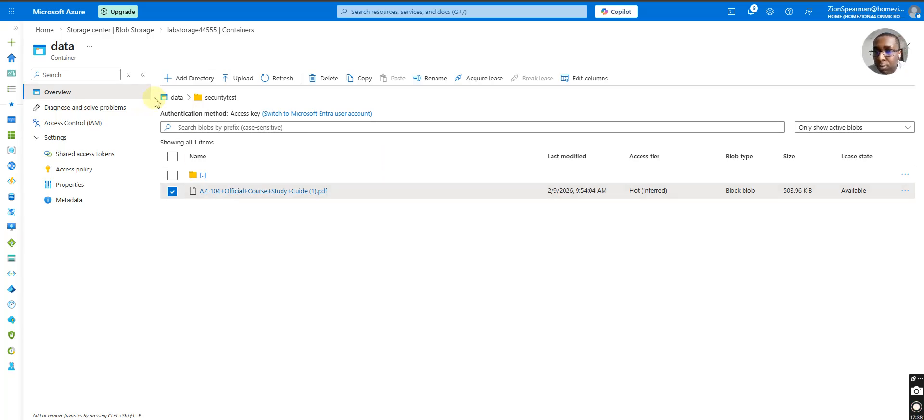
- Go back to labstorage44555's container list and reopen the data container at its root level
{"action": "left_click", "coordinate": [190, 31]}
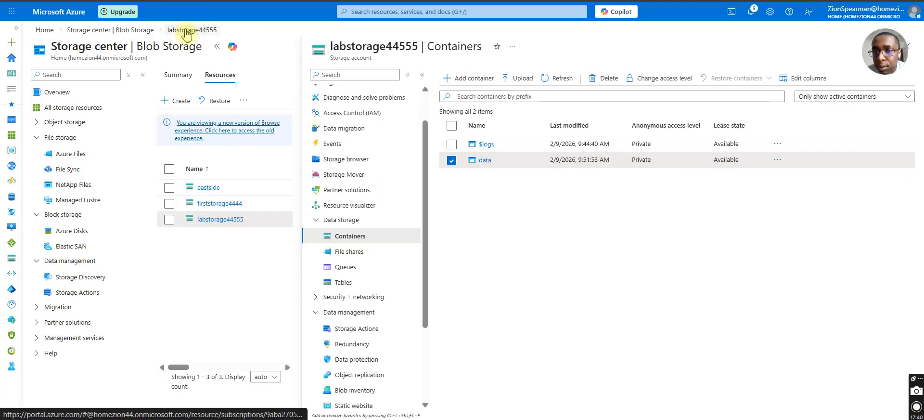
{"action": "left_click", "coordinate": [485, 160]}
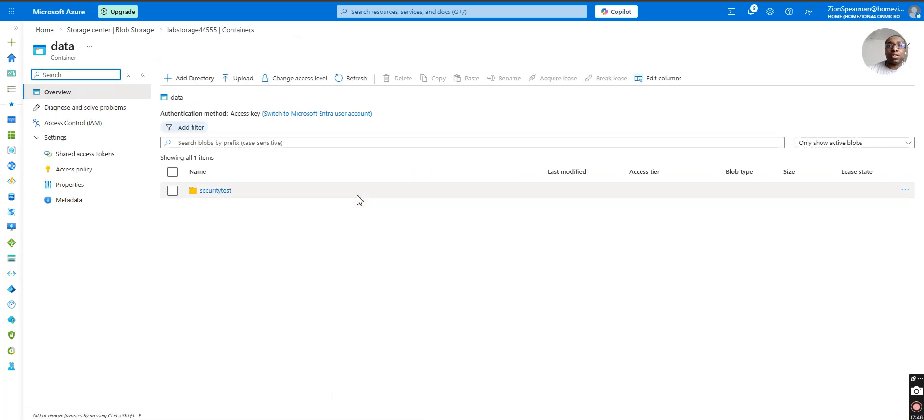
{"action": "right_click", "coordinate": [357, 198]}
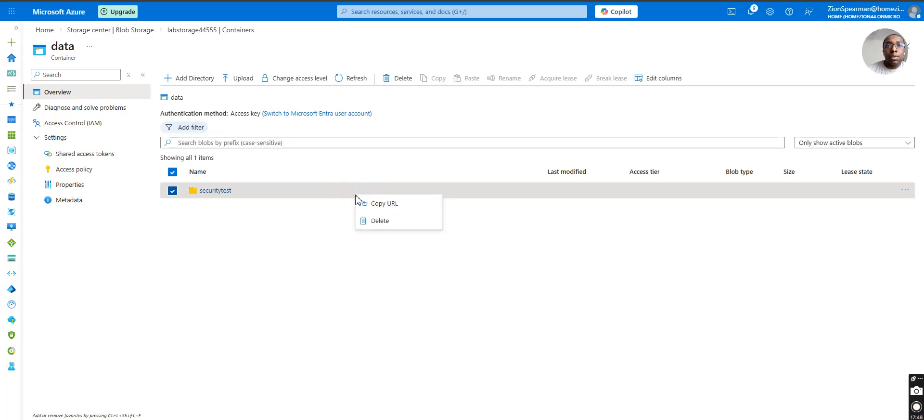
{"action": "left_click", "coordinate": [494, 247]}
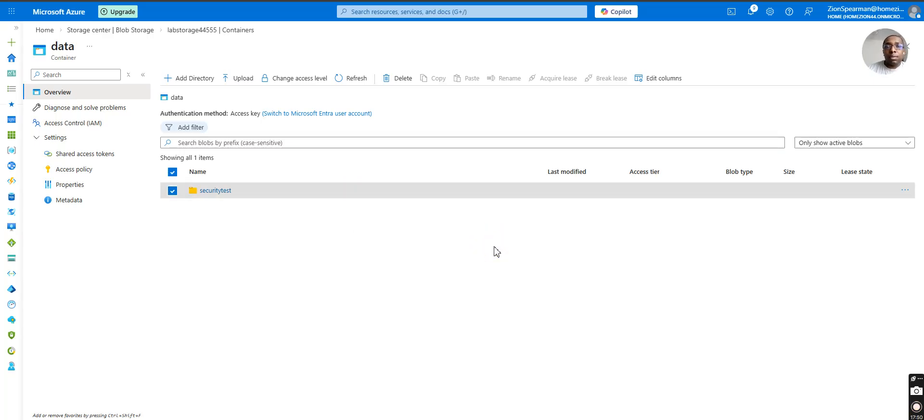
- Copy the securitytest folder's URL, load it in a new browser tab to test direct access, and return to the data container
{"action": "right_click", "coordinate": [350, 192]}
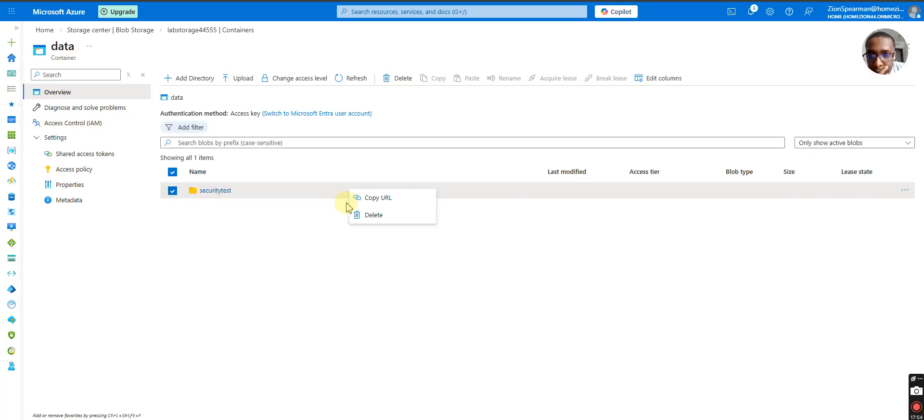
{"action": "left_click", "coordinate": [362, 199]}
{"action": "key", "text": "ctrl+t"}
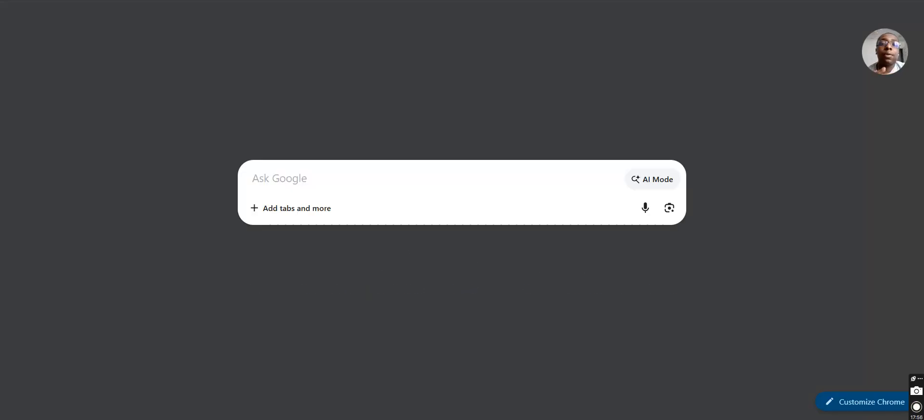
{"action": "key", "text": "ctrl+v"}
{"action": "key", "text": "Return"}
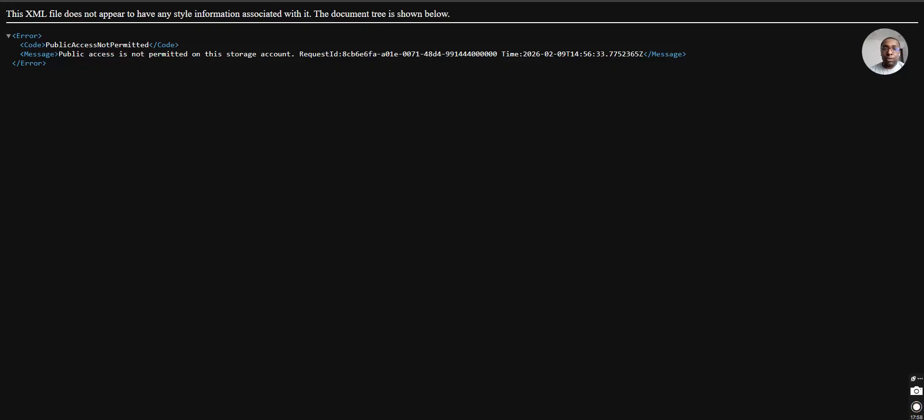
{"action": "left_click", "coordinate": [673, 0]}
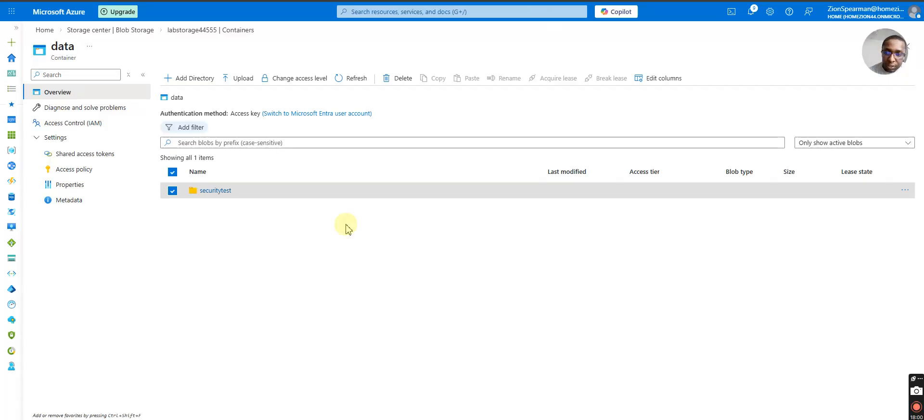
{"action": "right_click", "coordinate": [313, 190]}
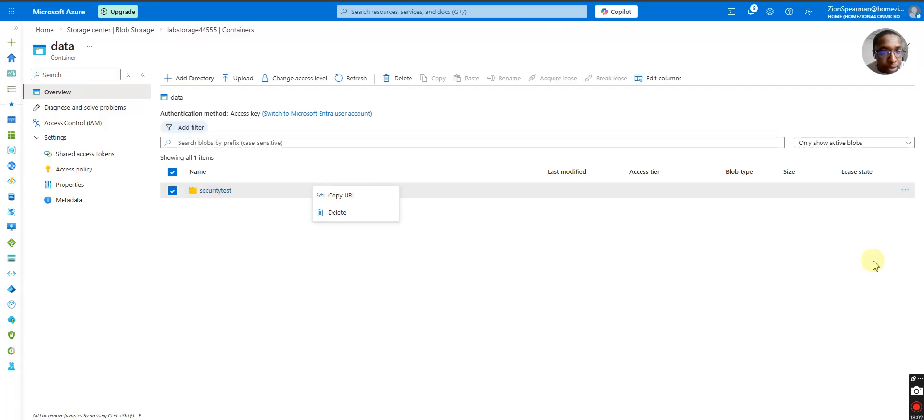
{"action": "left_click", "coordinate": [909, 191]}
{"action": "left_click", "coordinate": [904, 190]}
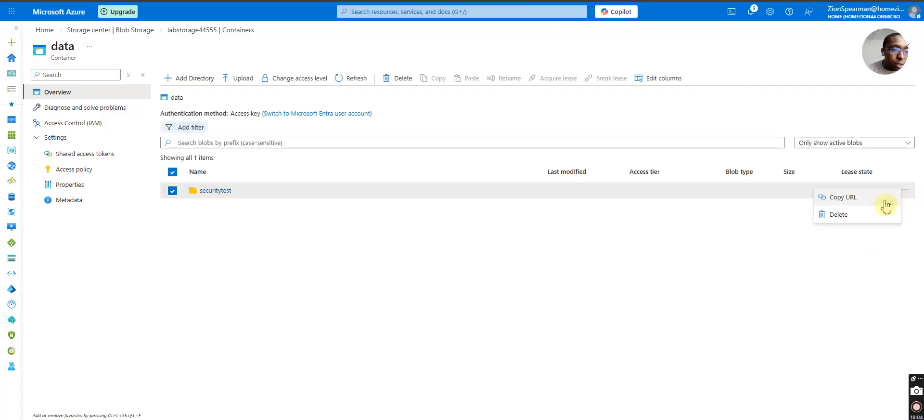
{"action": "right_click", "coordinate": [704, 203]}
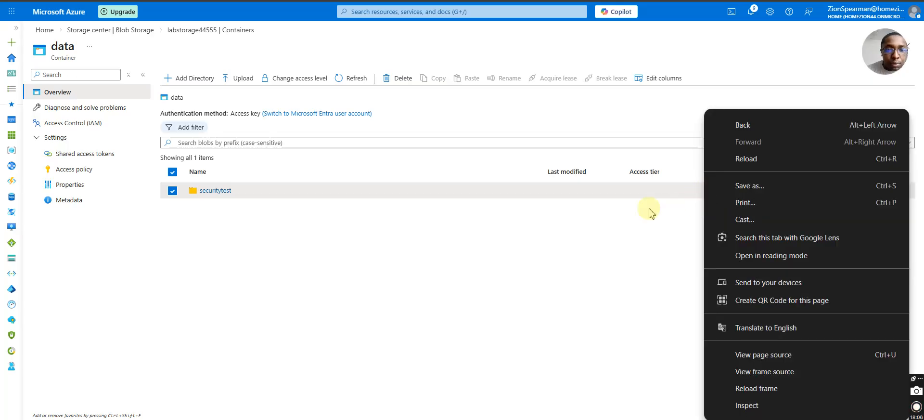
{"action": "left_click", "coordinate": [197, 192]}
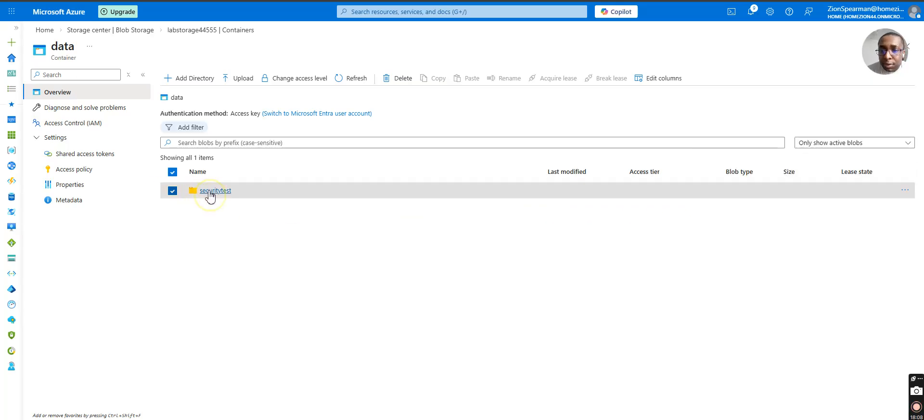
- Open the securitytest folder, generate a SAS token and URL for the study guide PDF, and copy its blob SAS URL
{"action": "left_click", "coordinate": [211, 191]}
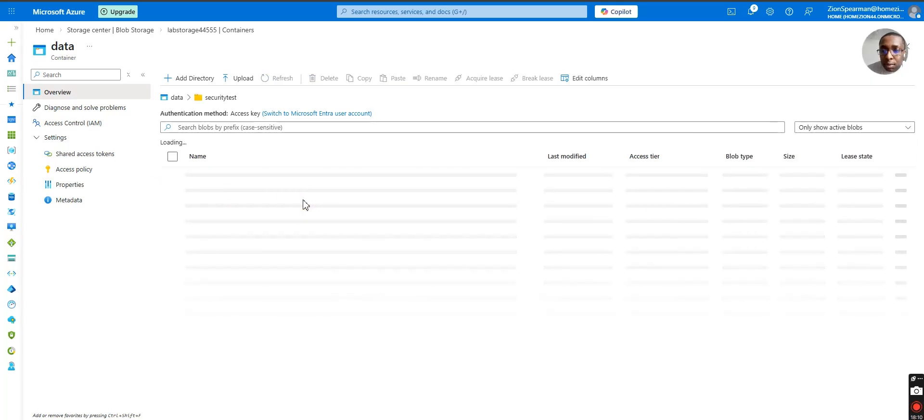
{"action": "right_click", "coordinate": [543, 196]}
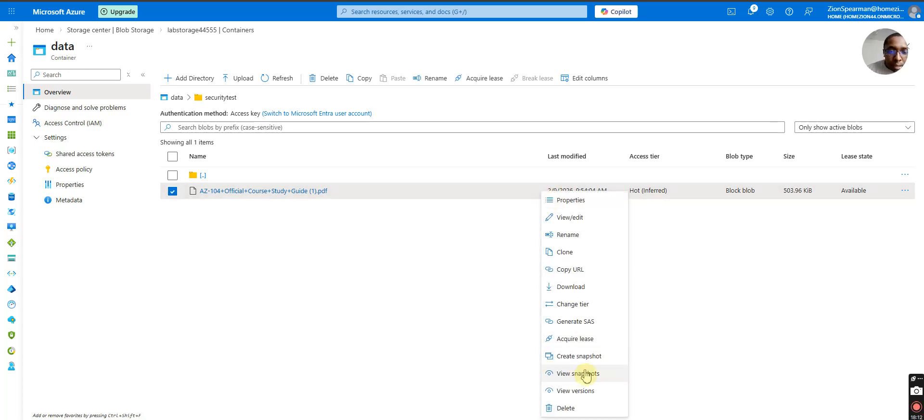
{"action": "left_click", "coordinate": [585, 324]}
{"action": "left_click", "coordinate": [741, 369]}
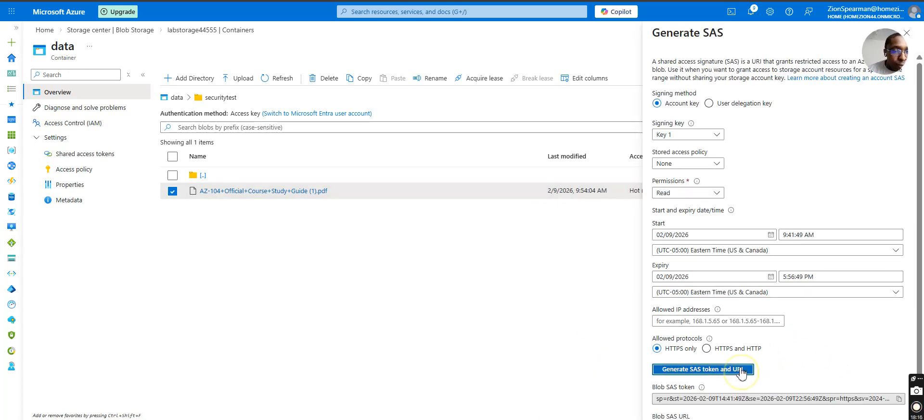
{"action": "scroll", "coordinate": [769, 361], "scroll_direction": "down", "scroll_amount": 1}
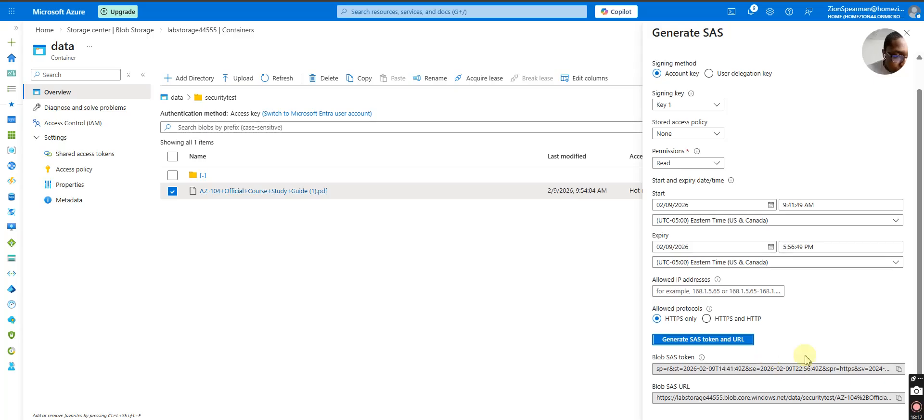
{"action": "left_click", "coordinate": [898, 398]}
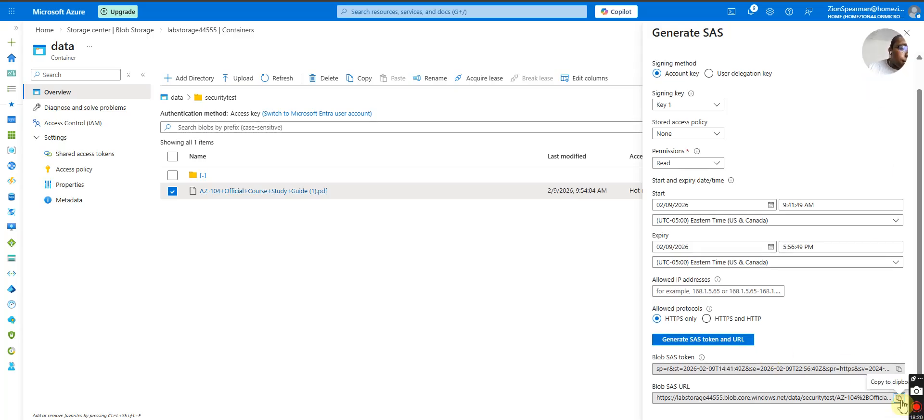
- Test the newly copied blob SAS URL in a new browser tab, and return to the container to close the SAS settings
{"action": "key", "text": "ctrl+t"}
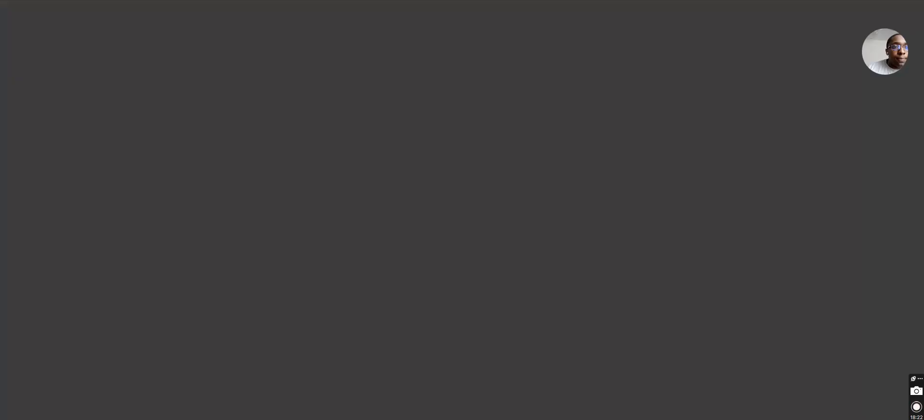
{"action": "key", "text": "ctrl+v"}
{"action": "key", "text": "Return"}
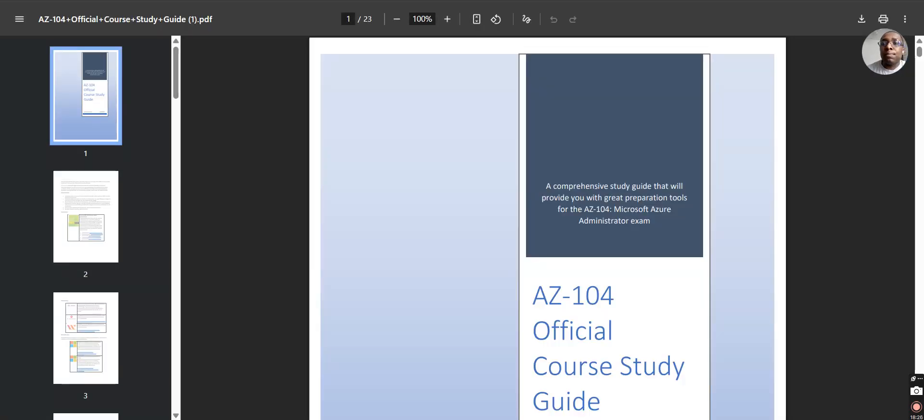
{"action": "key", "text": "ctrl+shift+Tab"}
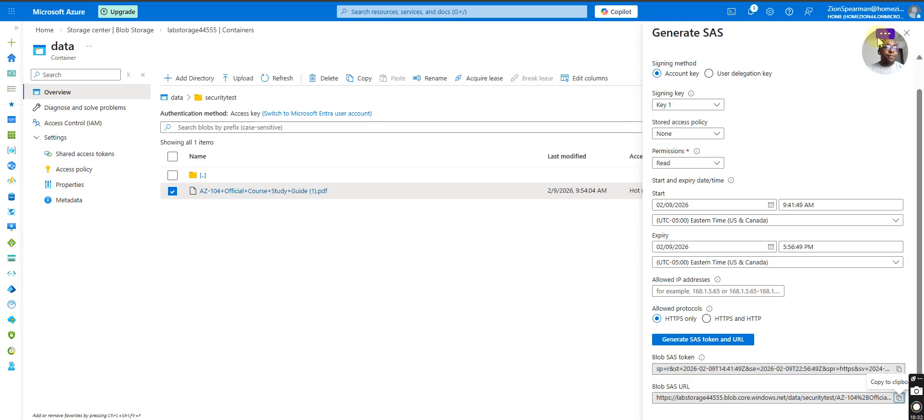
{"action": "left_click", "coordinate": [907, 34]}
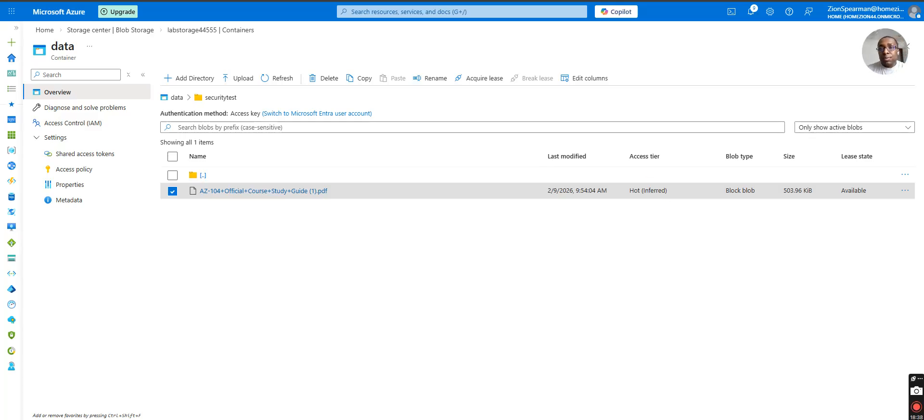
- Return to the portal home, open the storage accounts service, and open the labstorage44555 overview
{"action": "left_click", "coordinate": [44, 31]}
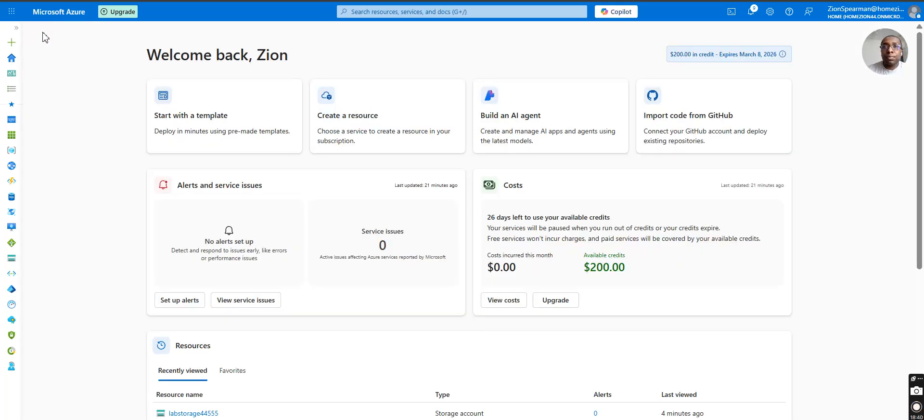
{"action": "left_click", "coordinate": [421, 10]}
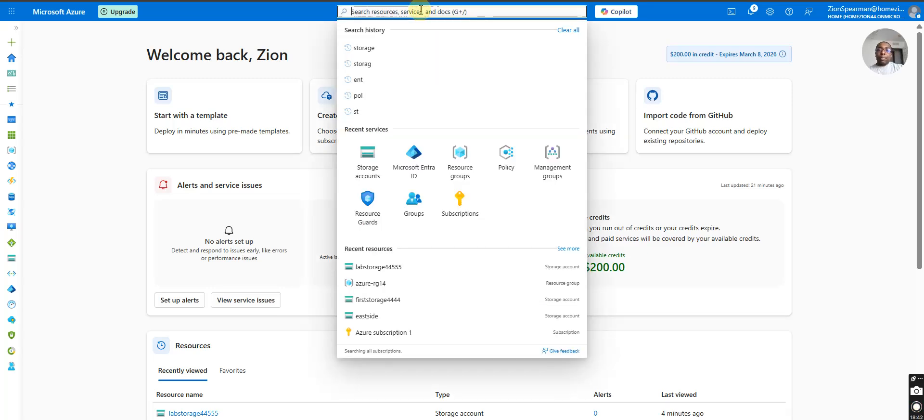
{"action": "left_click", "coordinate": [368, 161]}
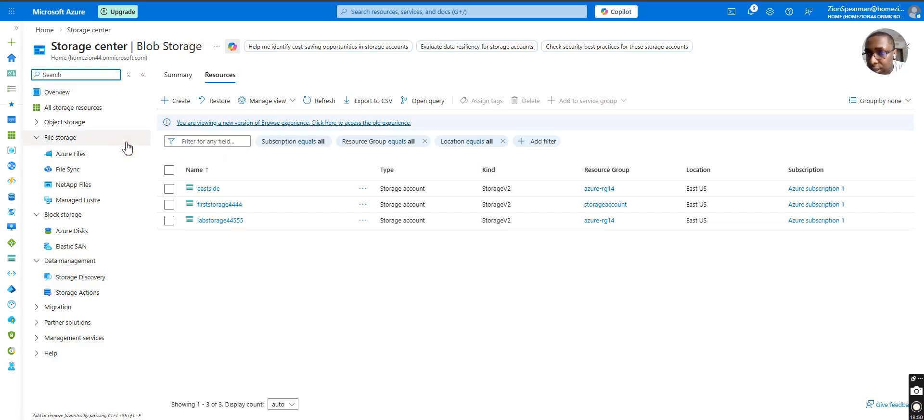
{"action": "left_click", "coordinate": [221, 222]}
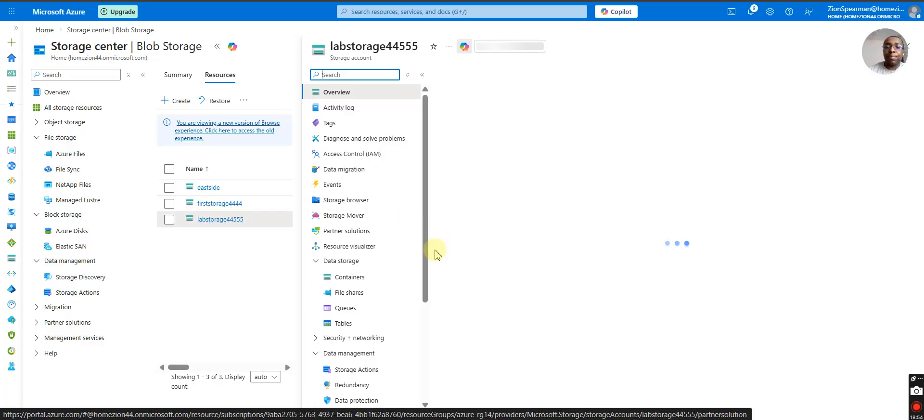
{"action": "left_click", "coordinate": [384, 73]}
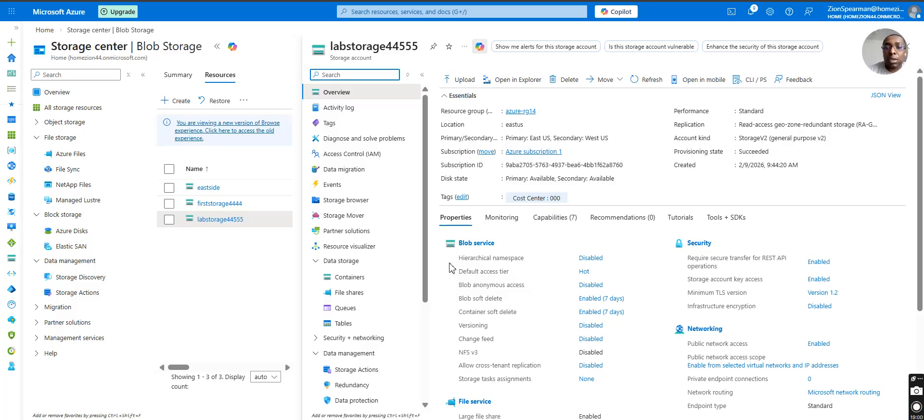
- Start a new file share in labstorage44555 named share1, keeping the Transaction optimized access tier
{"action": "left_click", "coordinate": [375, 295]}
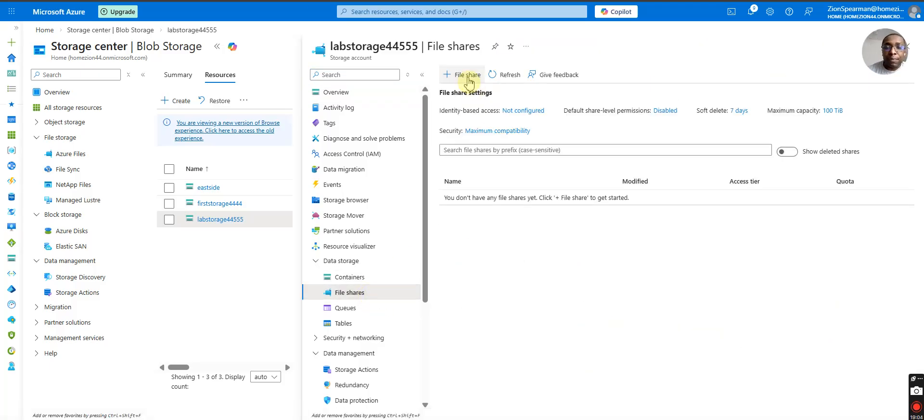
{"action": "left_click", "coordinate": [467, 76]}
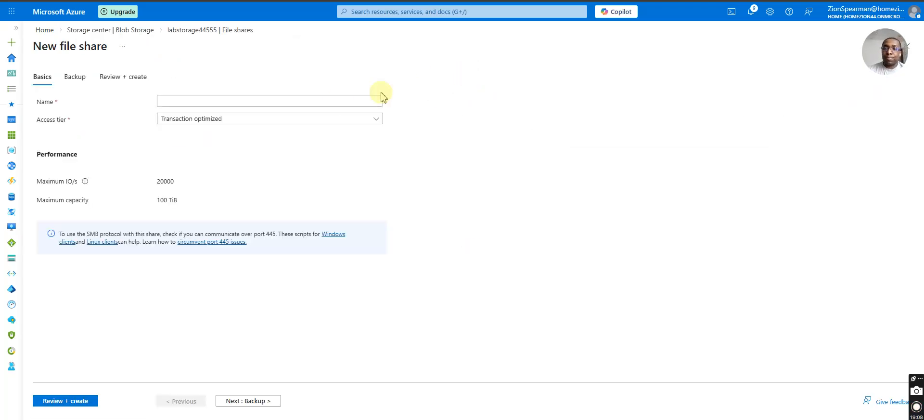
{"action": "left_click", "coordinate": [320, 98]}
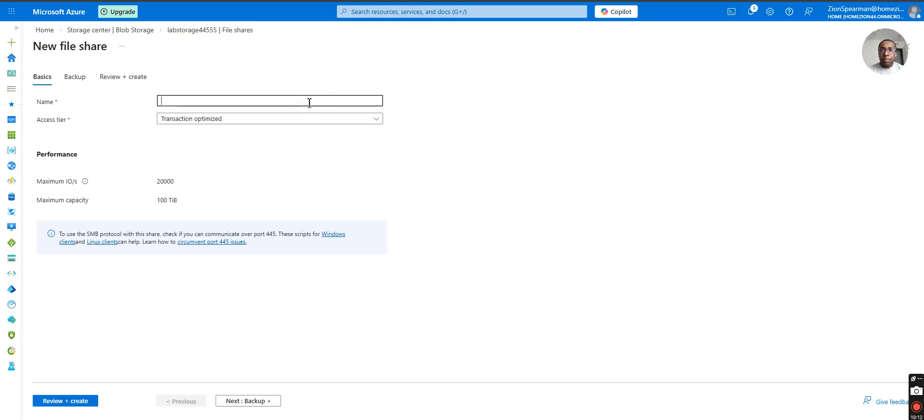
{"action": "type", "text": "share1"}
{"action": "left_click", "coordinate": [280, 118]}
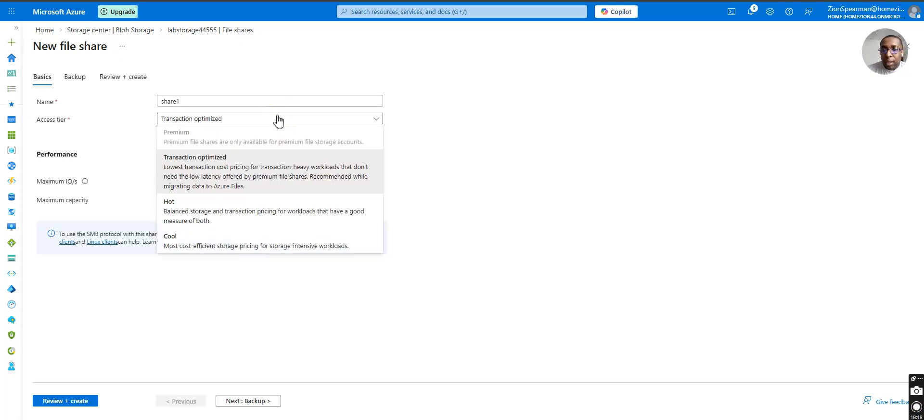
{"action": "left_click", "coordinate": [485, 93]}
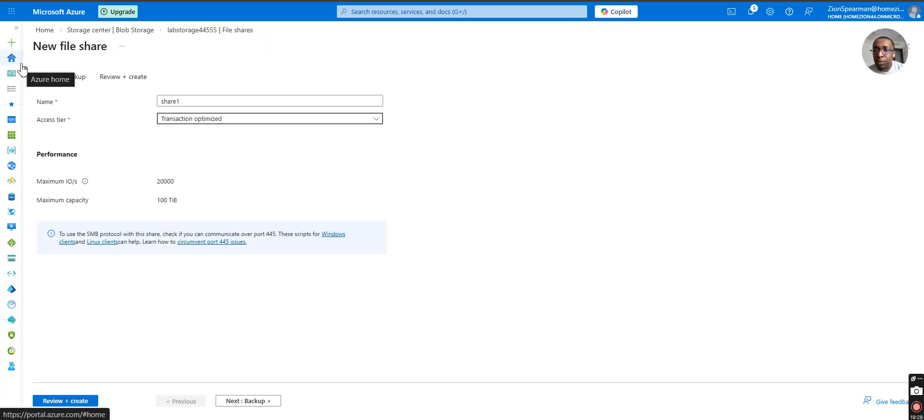
- Keep backup enabled with the new vault and daily policy, validate the settings, and create the file share share1
{"action": "left_click", "coordinate": [74, 77]}
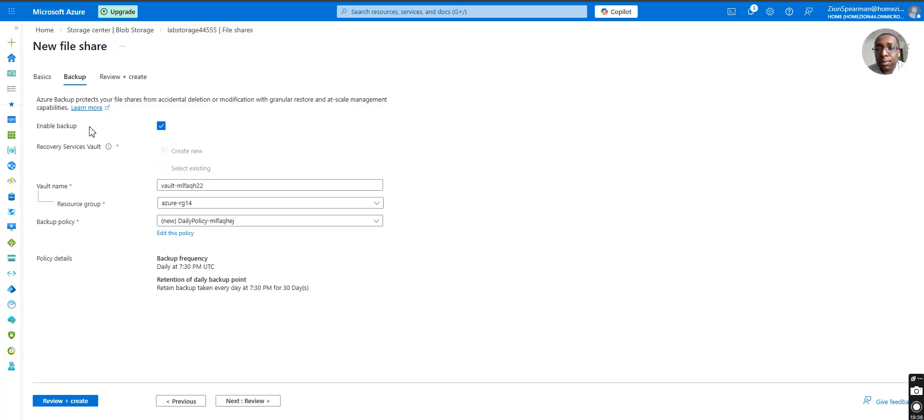
{"action": "left_click", "coordinate": [60, 399]}
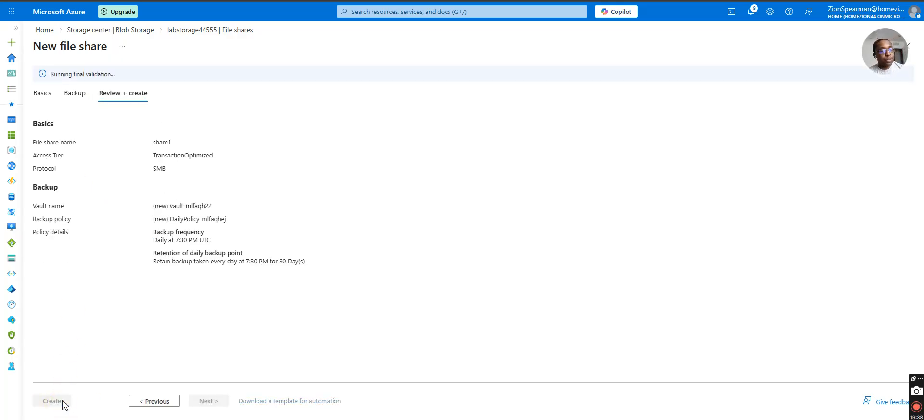
{"action": "left_click", "coordinate": [63, 403]}
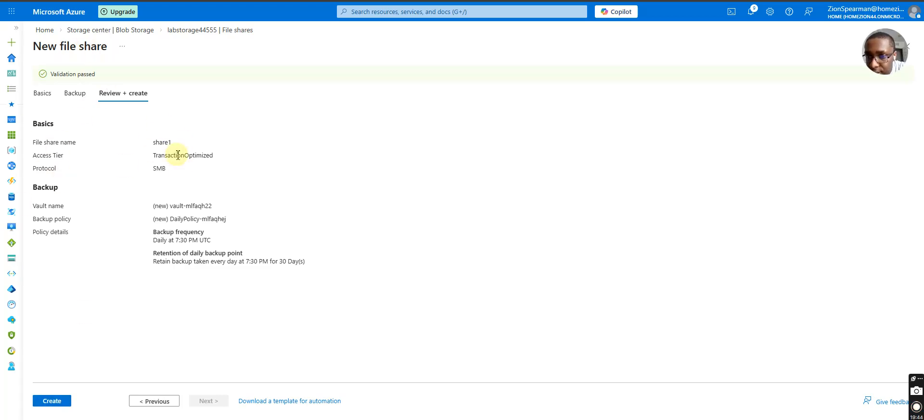
{"action": "left_click", "coordinate": [56, 403]}
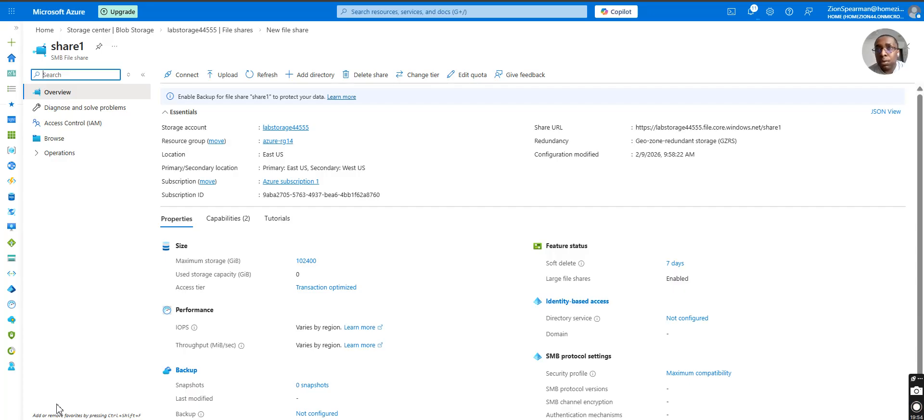
- Return to the storage accounts list, go to the file shares of labstorage44555, and open share1
{"action": "left_click", "coordinate": [48, 31]}
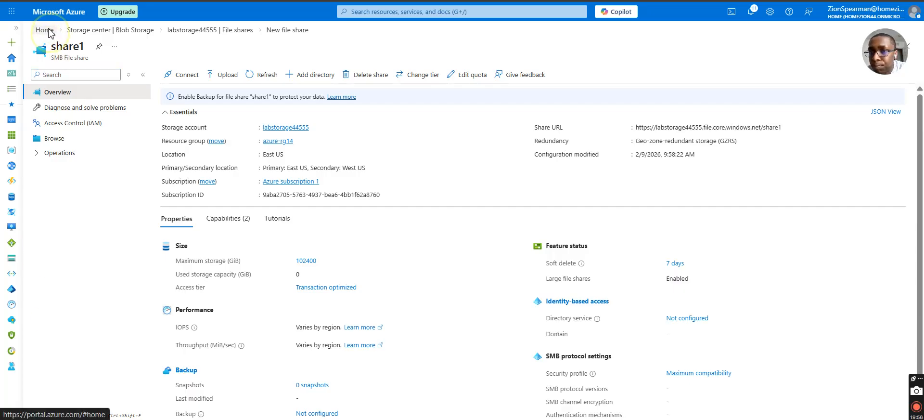
{"action": "left_click", "coordinate": [373, 11]}
{"action": "left_click", "coordinate": [366, 157]}
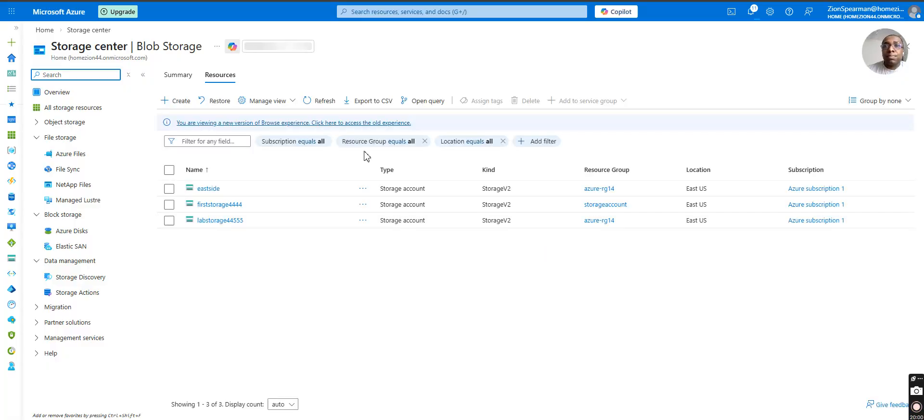
{"action": "left_click", "coordinate": [85, 156]}
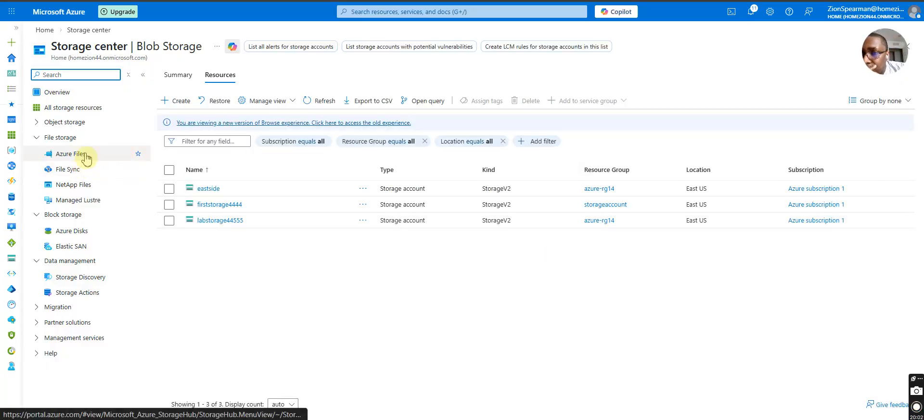
{"action": "left_click", "coordinate": [222, 219]}
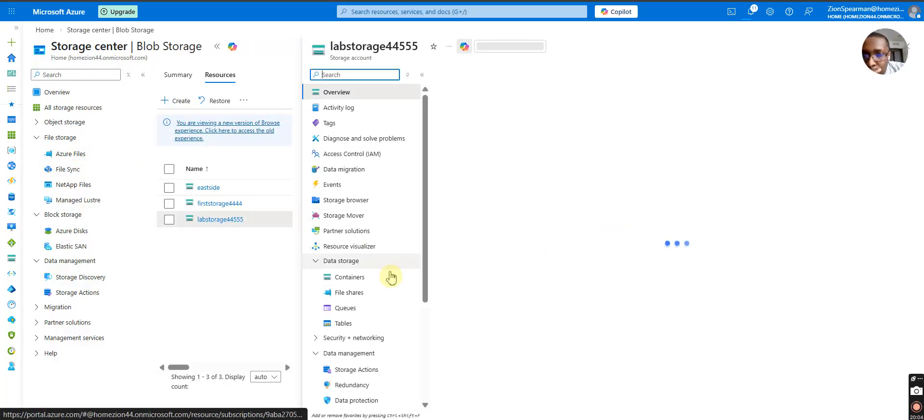
{"action": "left_click", "coordinate": [380, 292]}
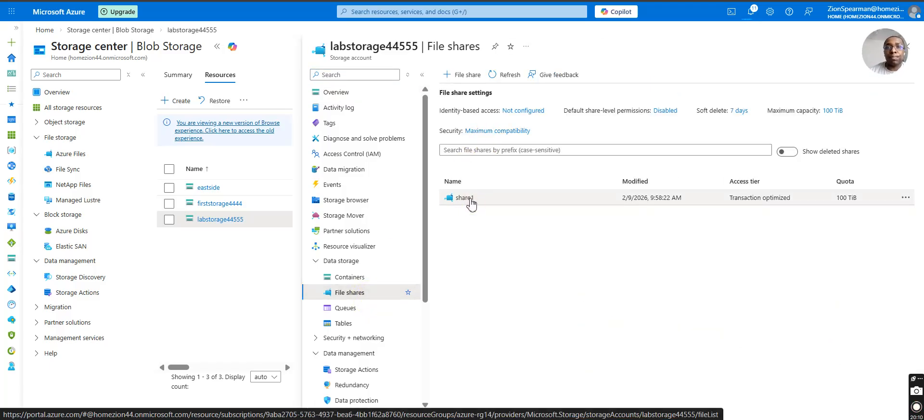
{"action": "left_click", "coordinate": [469, 199]}
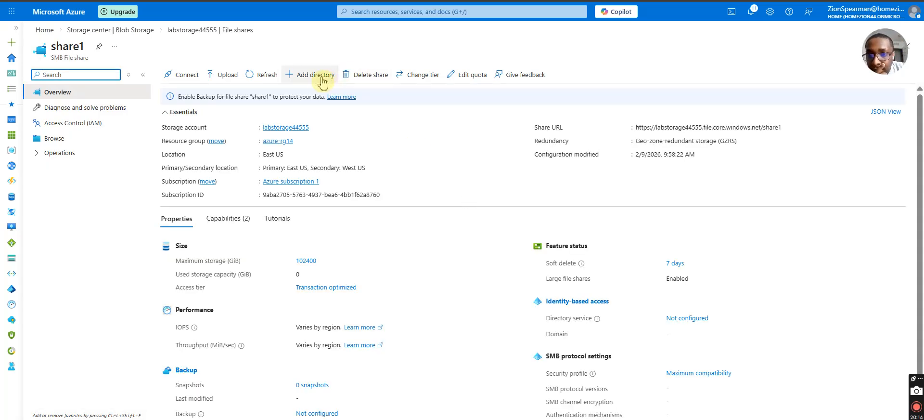
{"action": "left_click", "coordinate": [299, 77]}
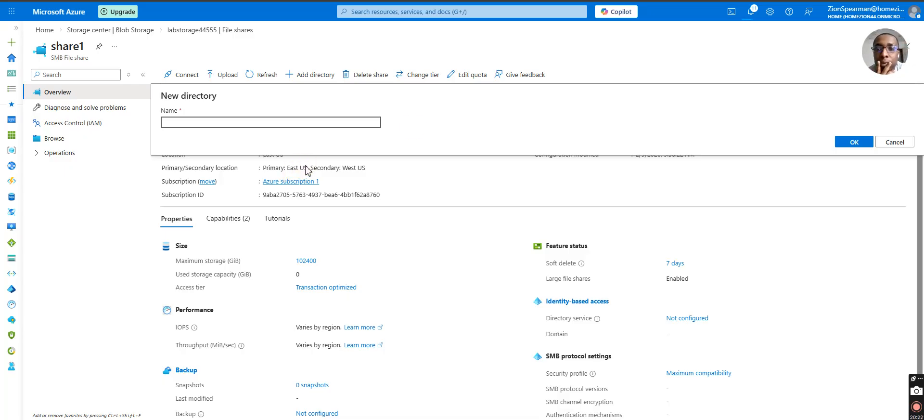
{"action": "left_click", "coordinate": [894, 143]}
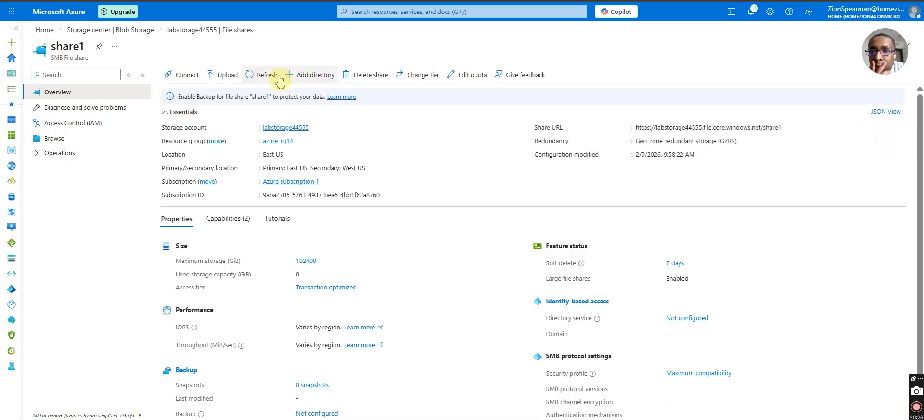
{"action": "left_click", "coordinate": [326, 76]}
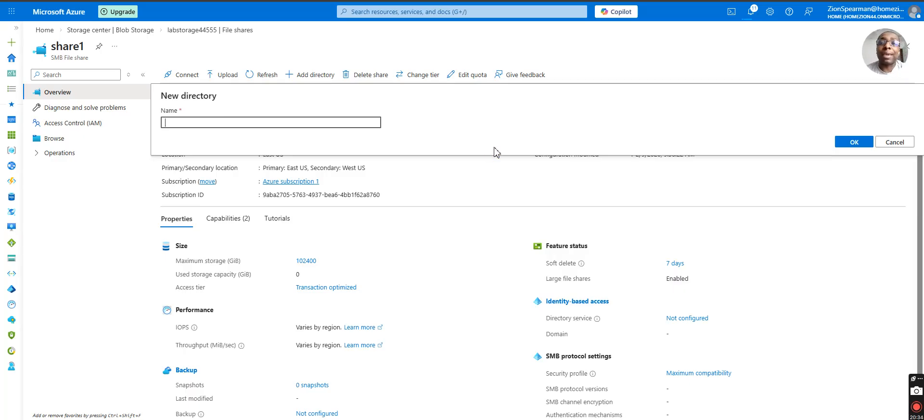
{"action": "left_click", "coordinate": [902, 140]}
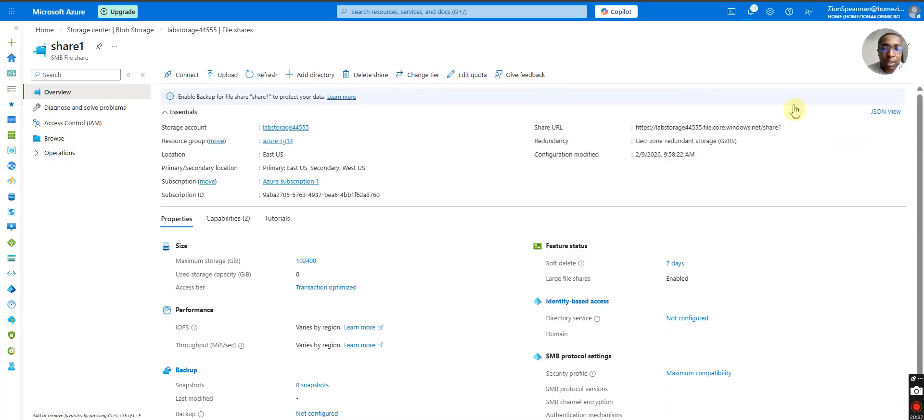
- Upload the AZ-104 Official Course Study Guide PDF to share1 without overwriting existing files, and close the upload settings
{"action": "left_click", "coordinate": [227, 76]}
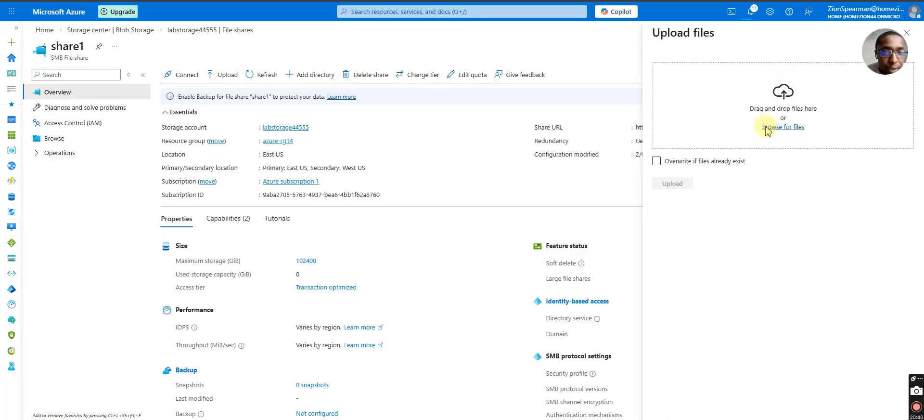
{"action": "left_click", "coordinate": [766, 128]}
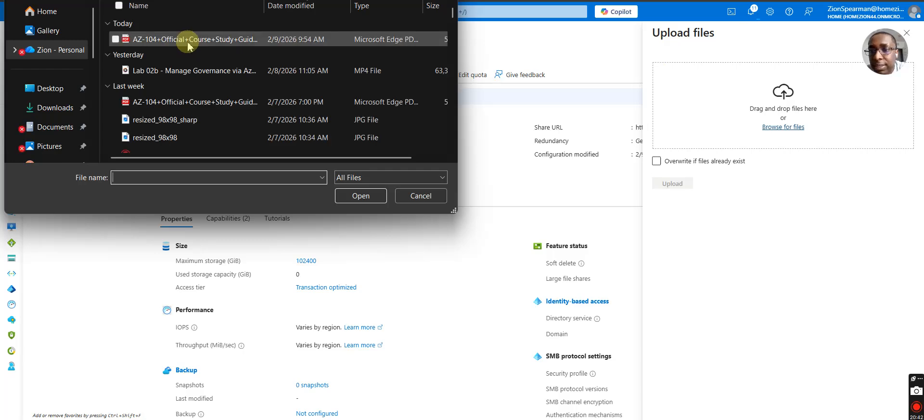
{"action": "double_click", "coordinate": [187, 41]}
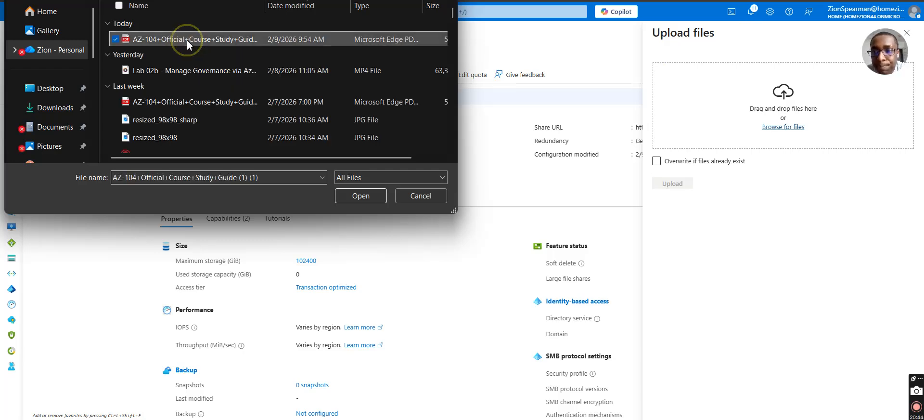
{"action": "left_click", "coordinate": [656, 160]}
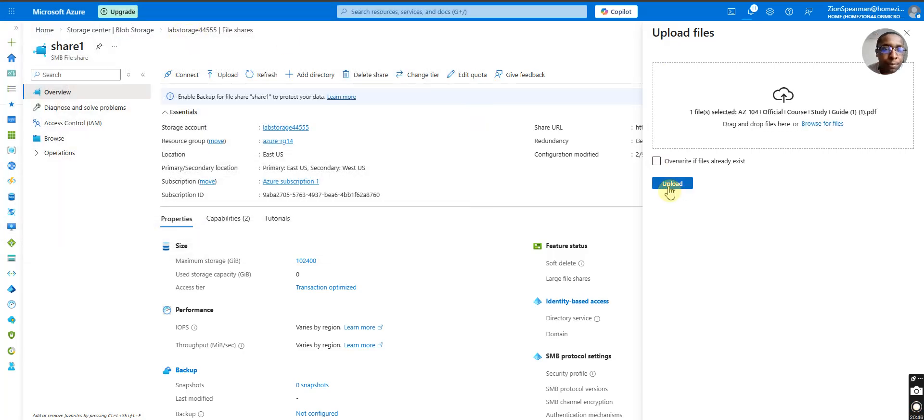
{"action": "left_click", "coordinate": [669, 185]}
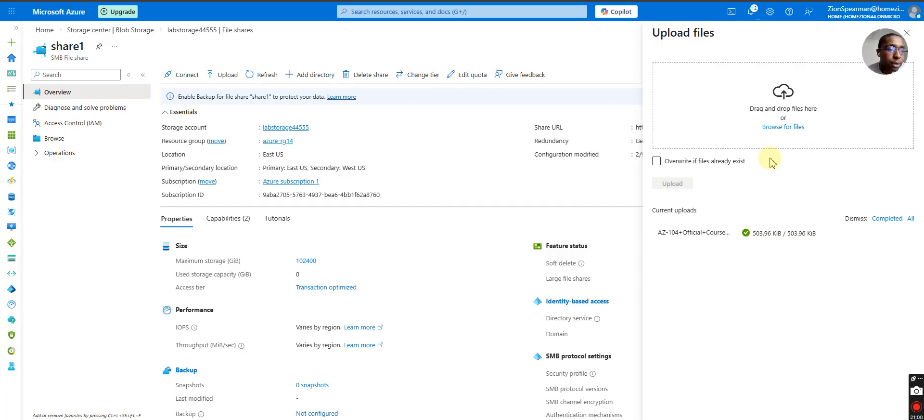
{"action": "left_click", "coordinate": [907, 32]}
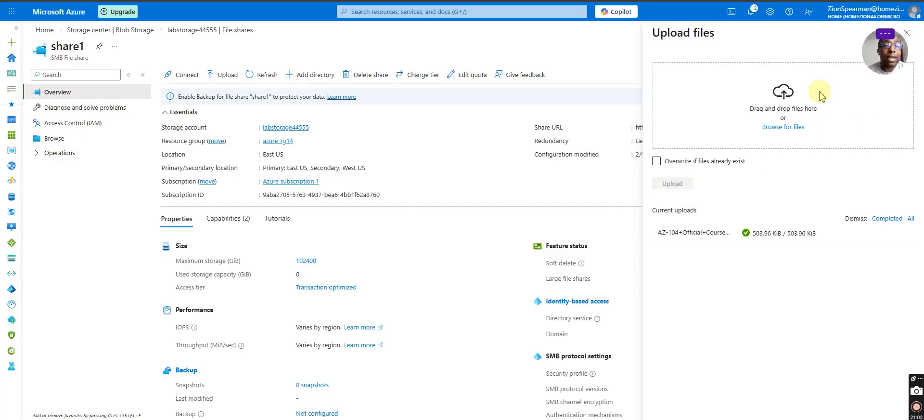
{"action": "left_click", "coordinate": [907, 31]}
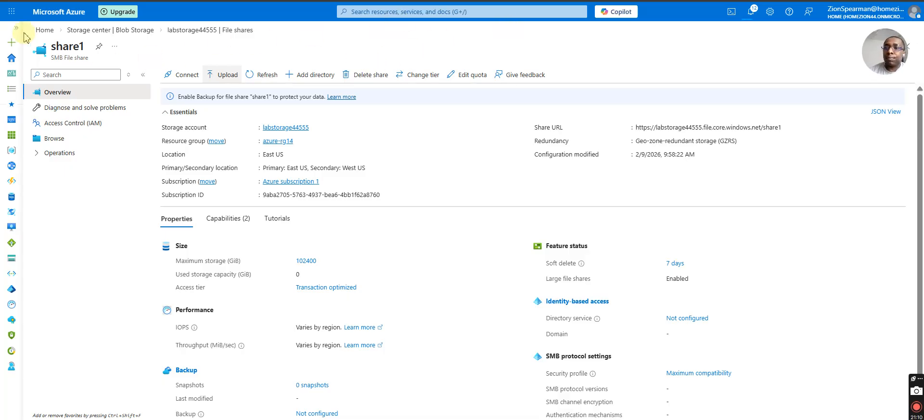
- Return to the portal home, find the Virtual machines service, and start creating a new virtual machine
{"action": "left_click", "coordinate": [44, 30]}
{"action": "left_click", "coordinate": [416, 12]}
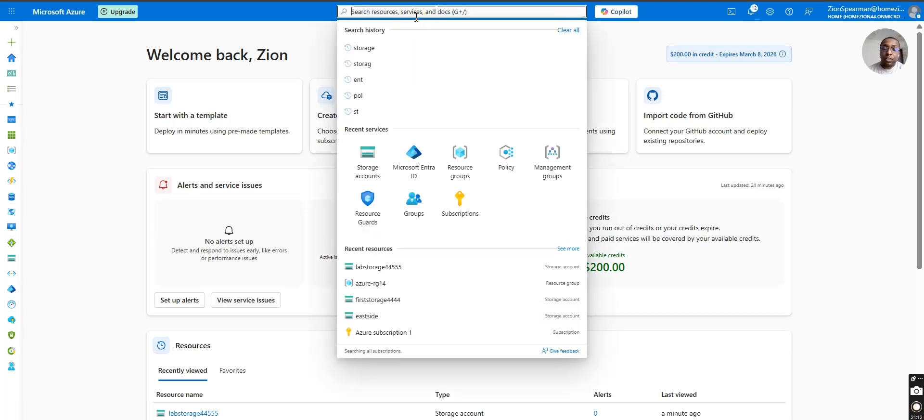
{"action": "type", "text": "vi"}
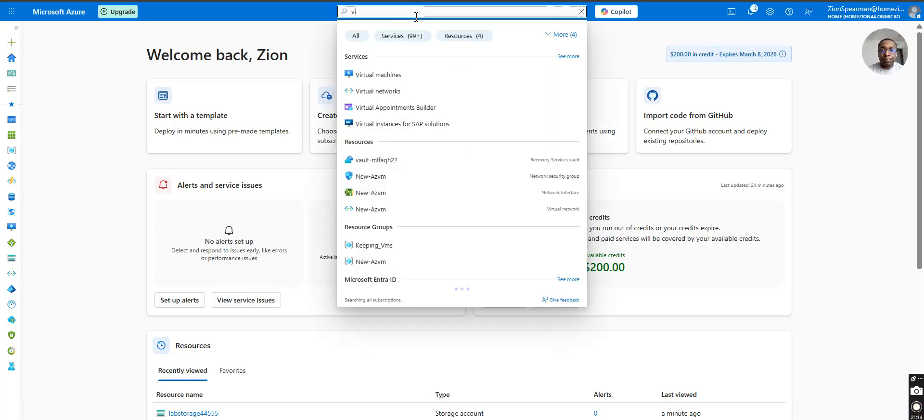
{"action": "left_click", "coordinate": [414, 74]}
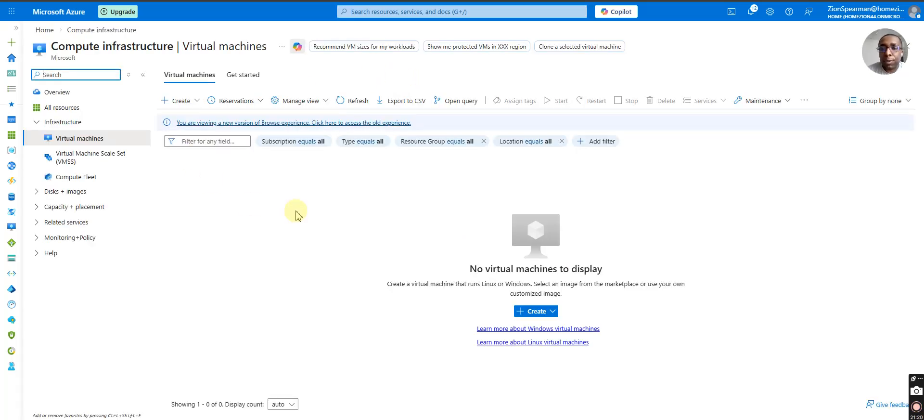
{"action": "left_click", "coordinate": [176, 101]}
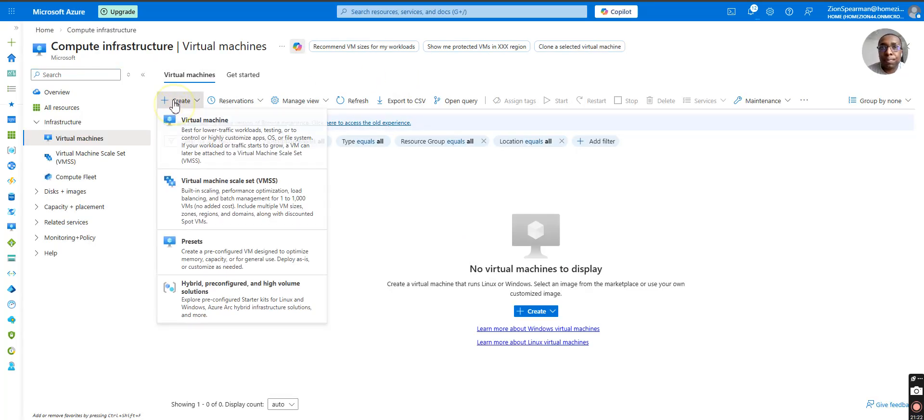
{"action": "left_click", "coordinate": [182, 143]}
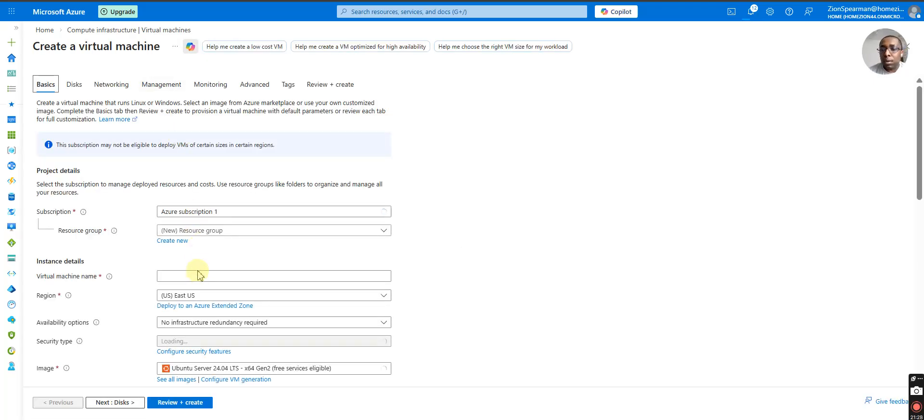
{"action": "left_click", "coordinate": [196, 276]}
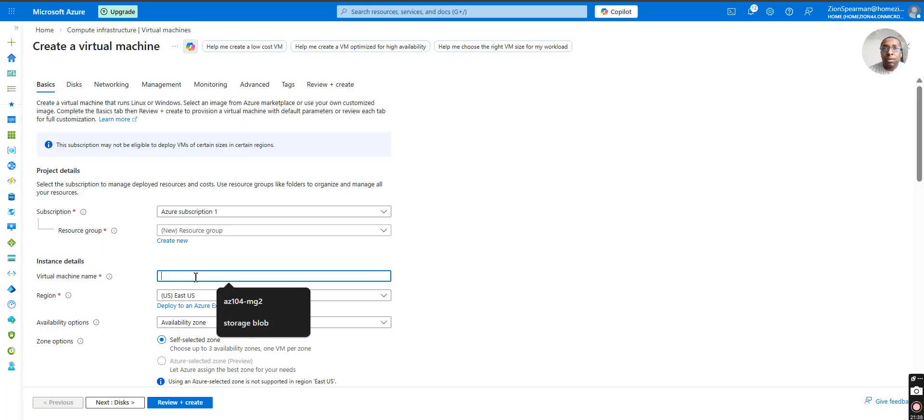
{"action": "type", "text": "v"}
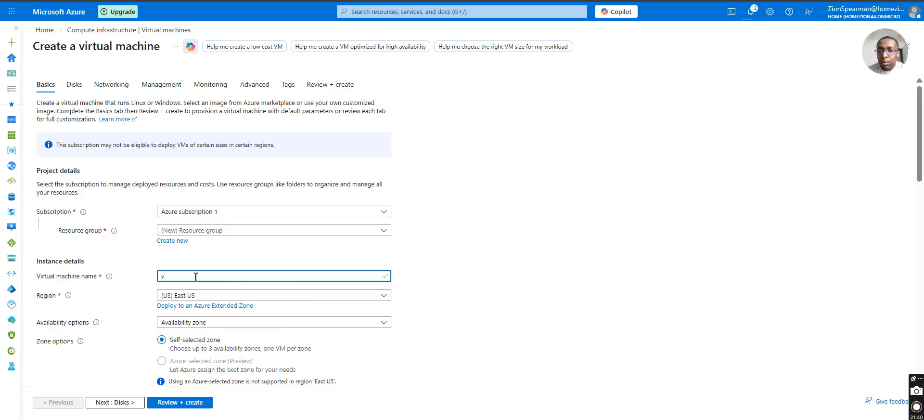
{"action": "key", "text": "BackSpace"}
{"action": "type", "text": "v"}
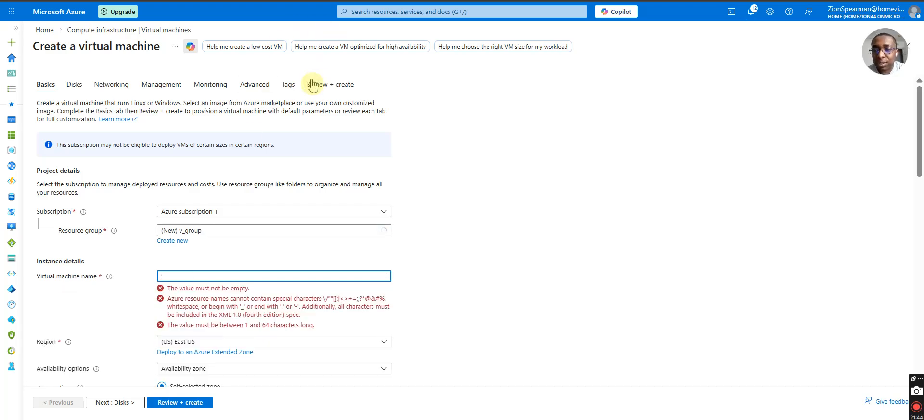
- Find the Virtual networks service, discard the unsaved virtual machine form, and start creating a new virtual network
{"action": "left_click", "coordinate": [378, 12]}
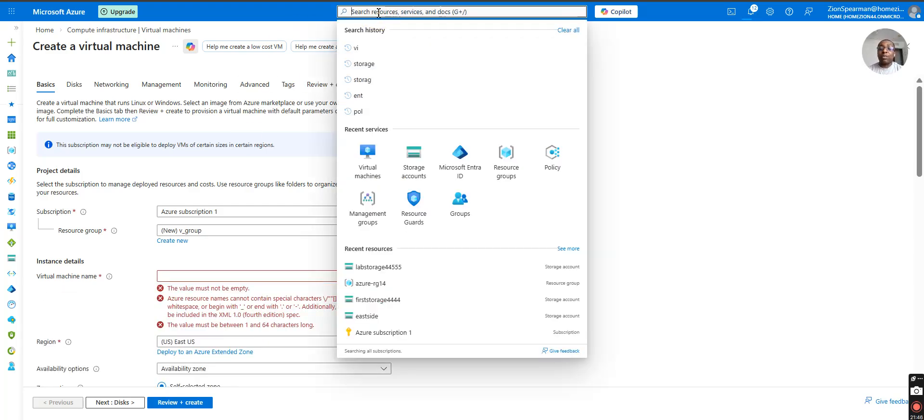
{"action": "type", "text": "virt"}
{"action": "left_click", "coordinate": [361, 95]}
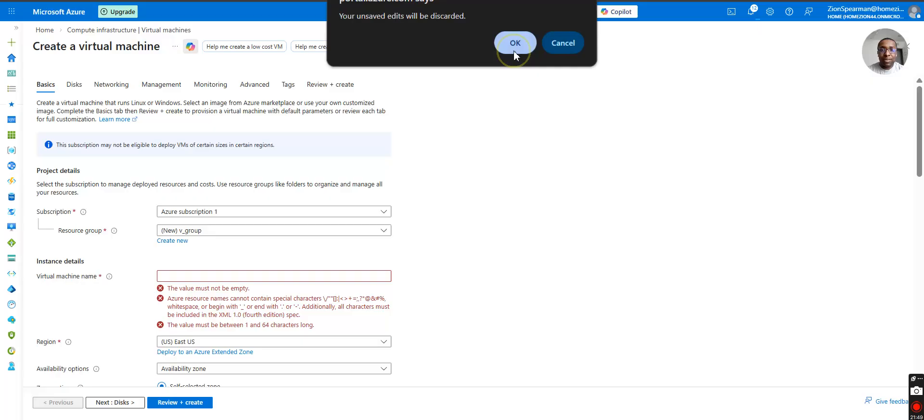
{"action": "left_click", "coordinate": [513, 44]}
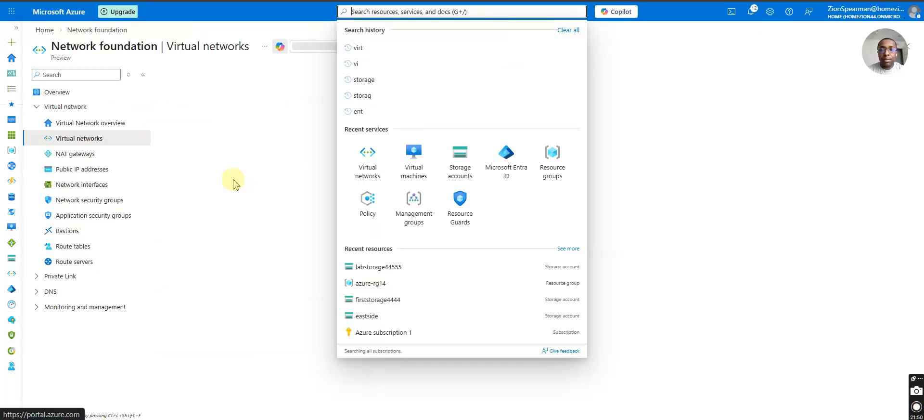
{"action": "left_click", "coordinate": [162, 74]}
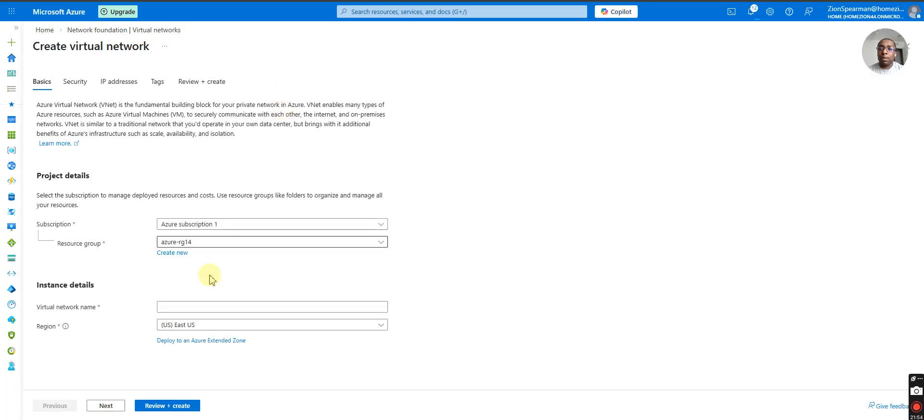
- Name the virtual network vnet1, keeping resource group azure-rg14 and region East US
{"action": "left_click", "coordinate": [209, 306]}
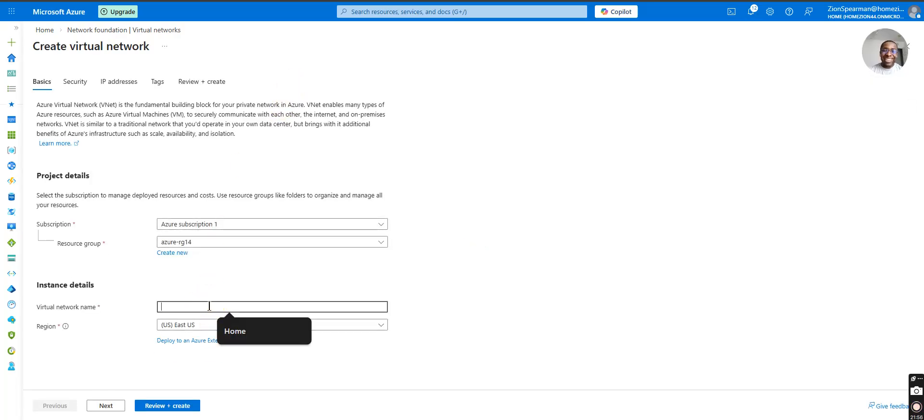
{"action": "type", "text": "vnet1"}
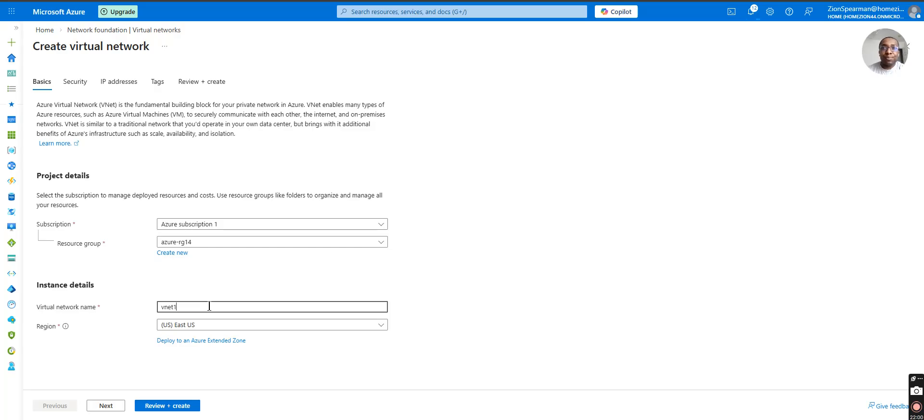
{"action": "left_click", "coordinate": [477, 179]}
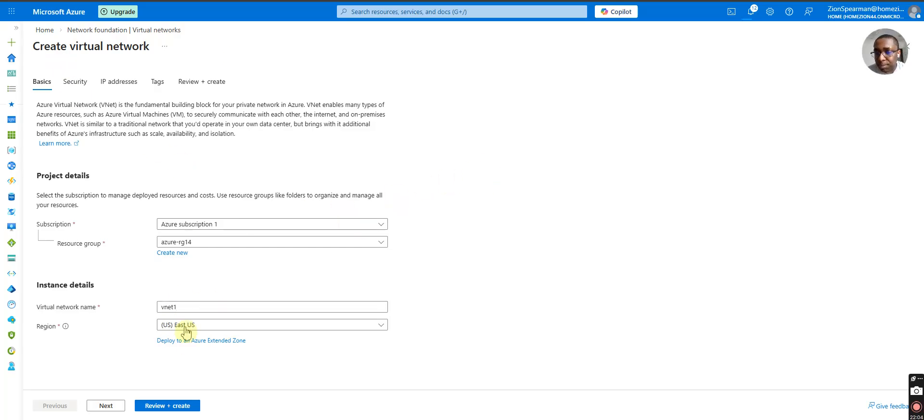
{"action": "left_click", "coordinate": [188, 309]}
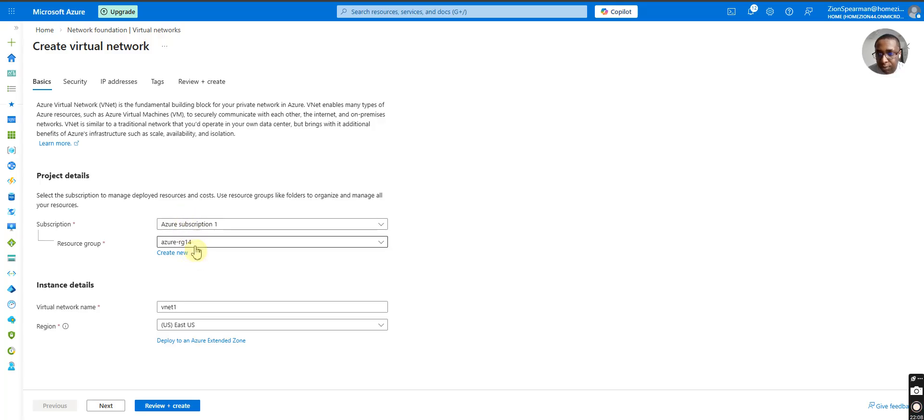
- Review the security, IP address and tag settings, keep their defaults with address space 10.0.0.0/16, and validate and create the virtual network
{"action": "left_click", "coordinate": [73, 85]}
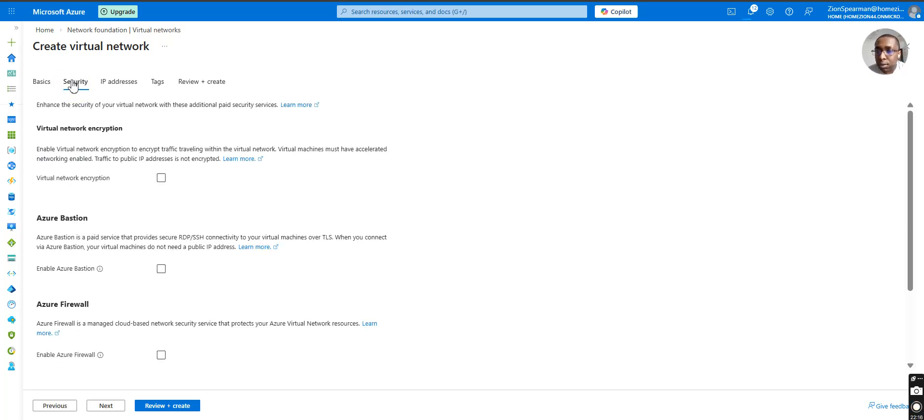
{"action": "scroll", "coordinate": [164, 207], "scroll_direction": "down", "scroll_amount": 2}
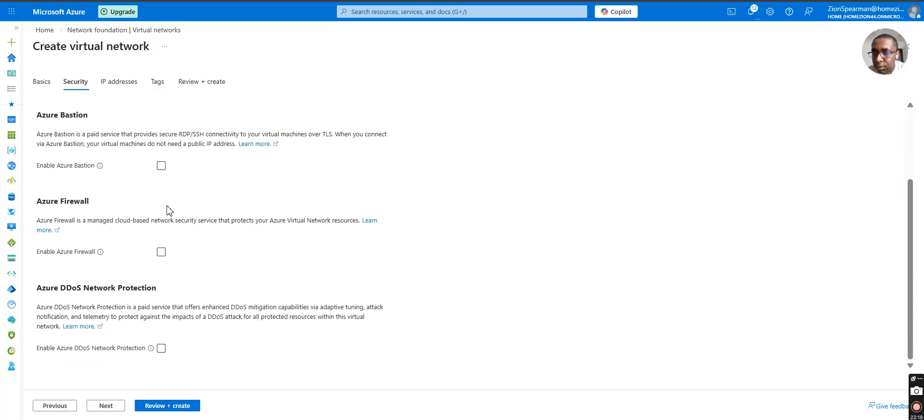
{"action": "scroll", "coordinate": [169, 210], "scroll_direction": "up", "scroll_amount": 2}
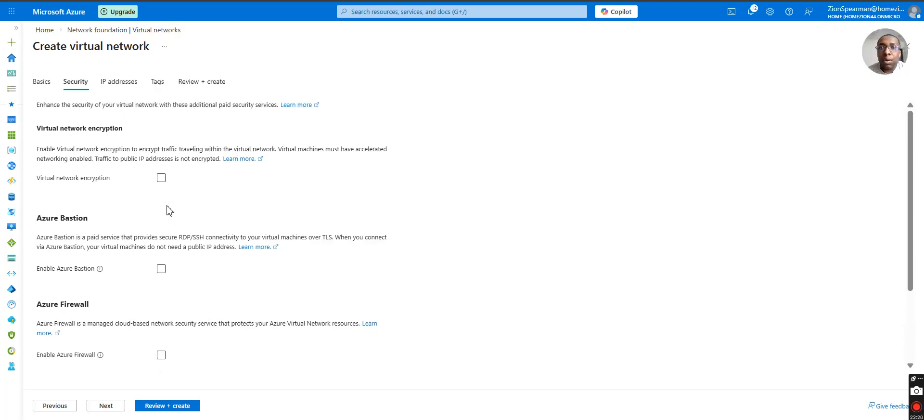
{"action": "scroll", "coordinate": [168, 210], "scroll_direction": "down", "scroll_amount": 2}
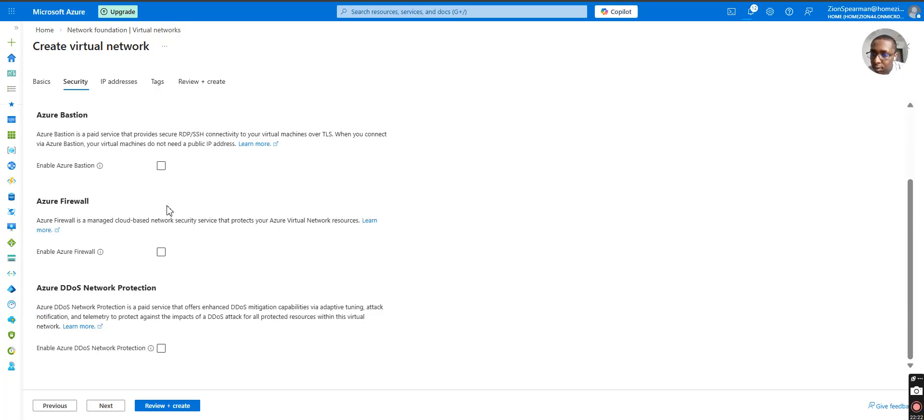
{"action": "scroll", "coordinate": [169, 210], "scroll_direction": "up", "scroll_amount": 2}
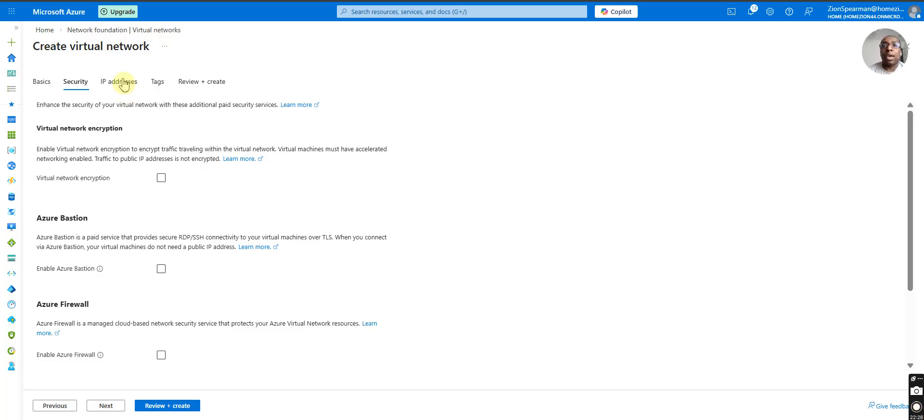
{"action": "left_click", "coordinate": [123, 85]}
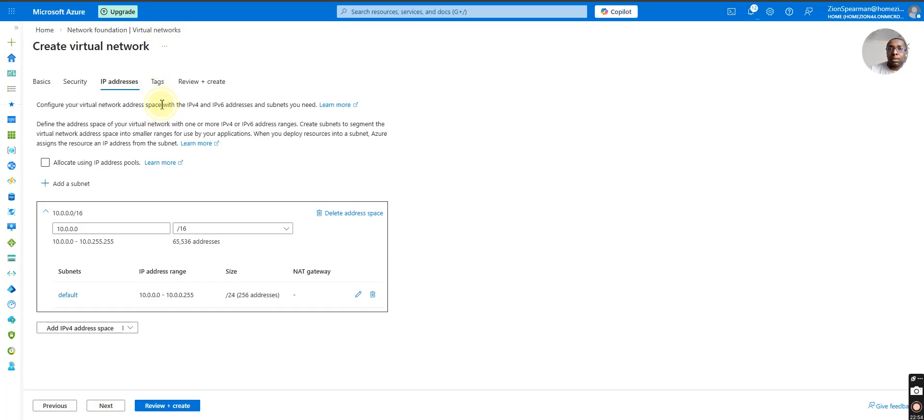
{"action": "left_click", "coordinate": [128, 328]}
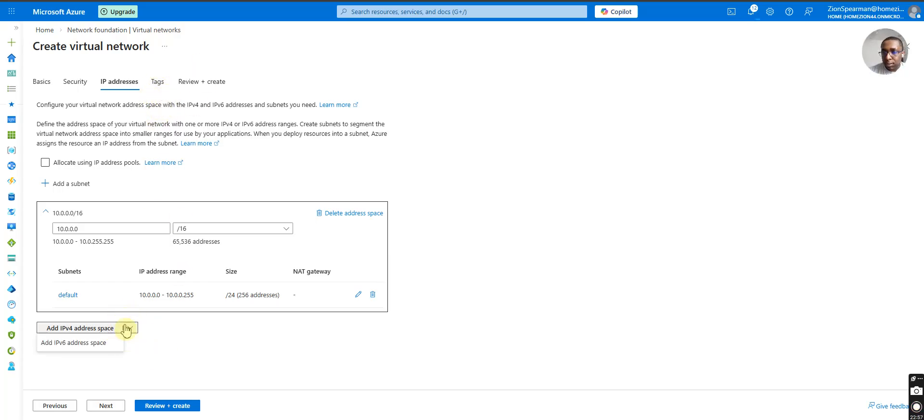
{"action": "left_click", "coordinate": [179, 333]}
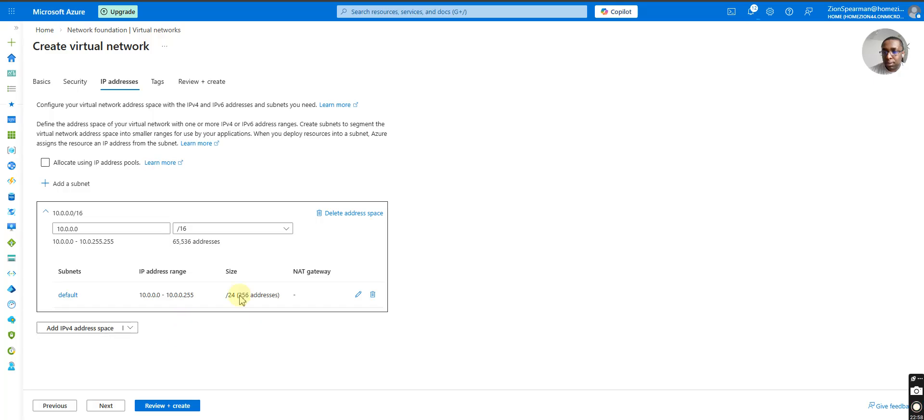
{"action": "left_click", "coordinate": [158, 86]}
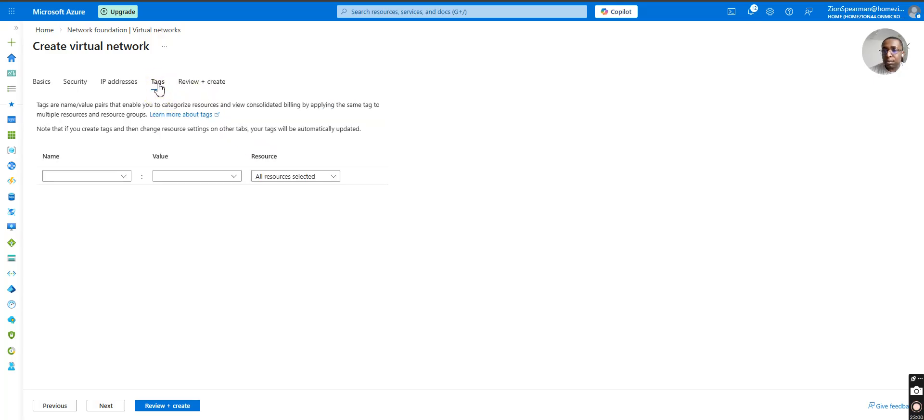
{"action": "left_click", "coordinate": [201, 83]}
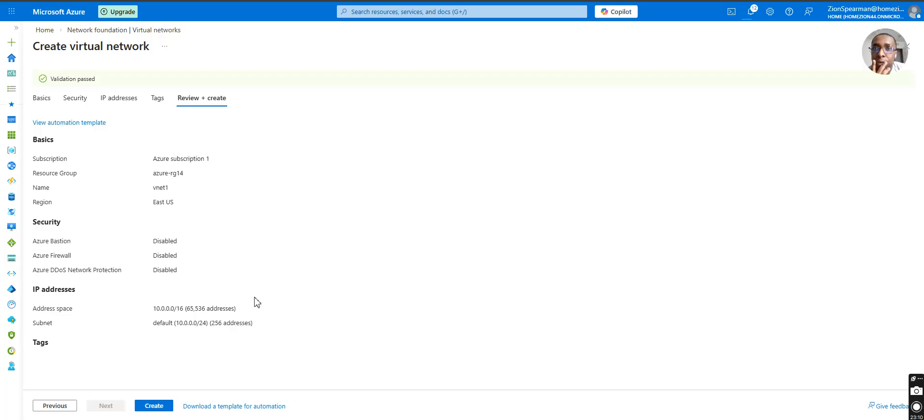
{"action": "left_click", "coordinate": [154, 407]}
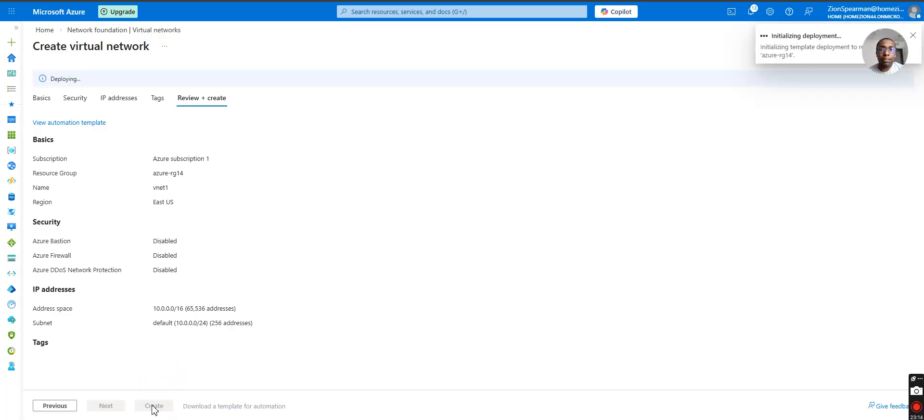